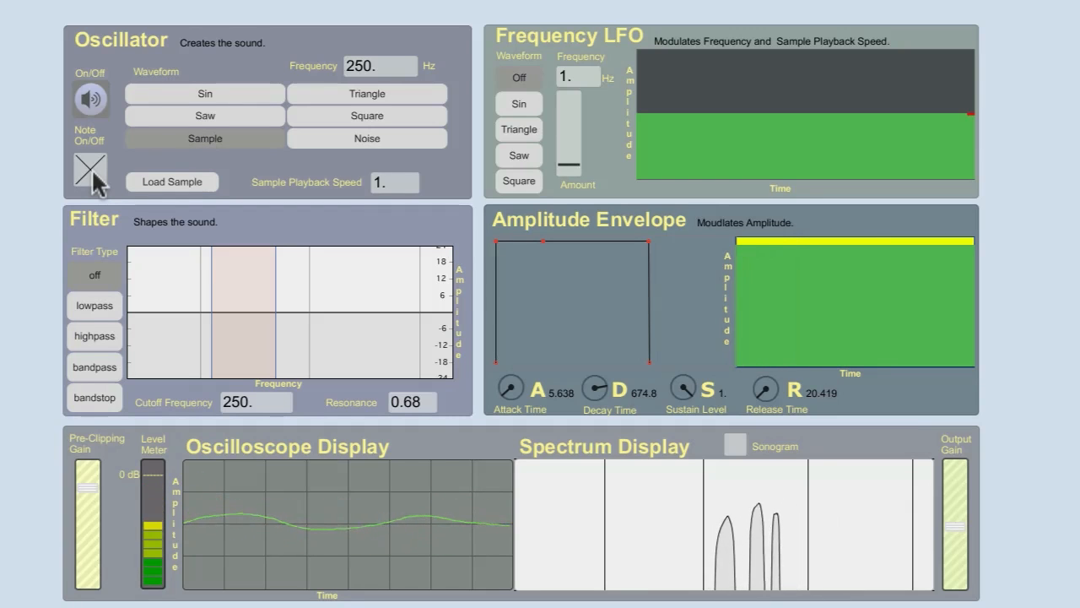
- Stop the sample note, lower the output gain to near its minimum, and start the note again
click(93, 171)
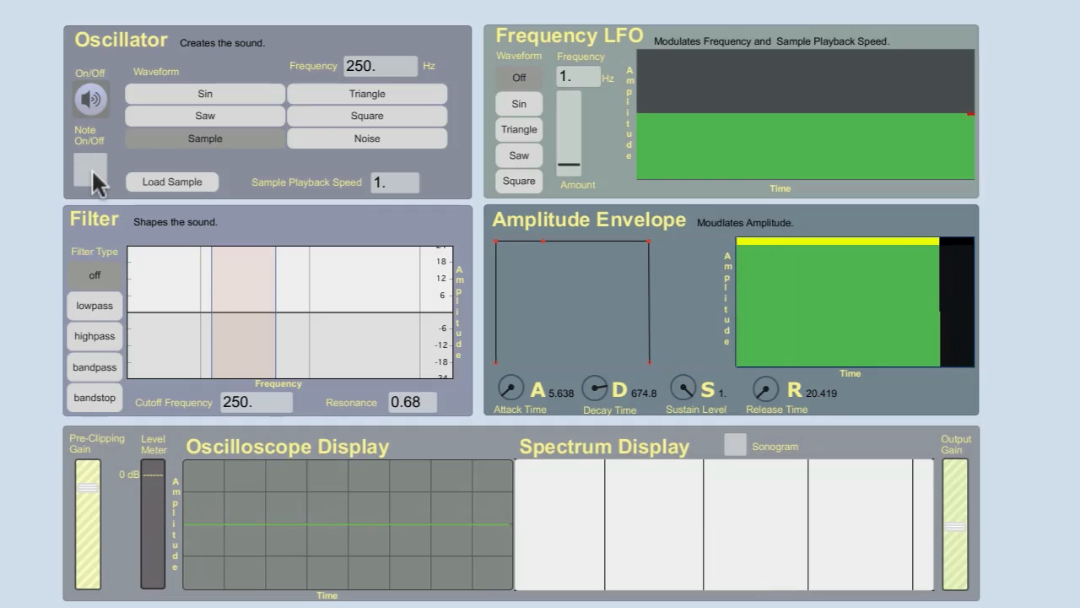
drag(954, 537, 954, 589)
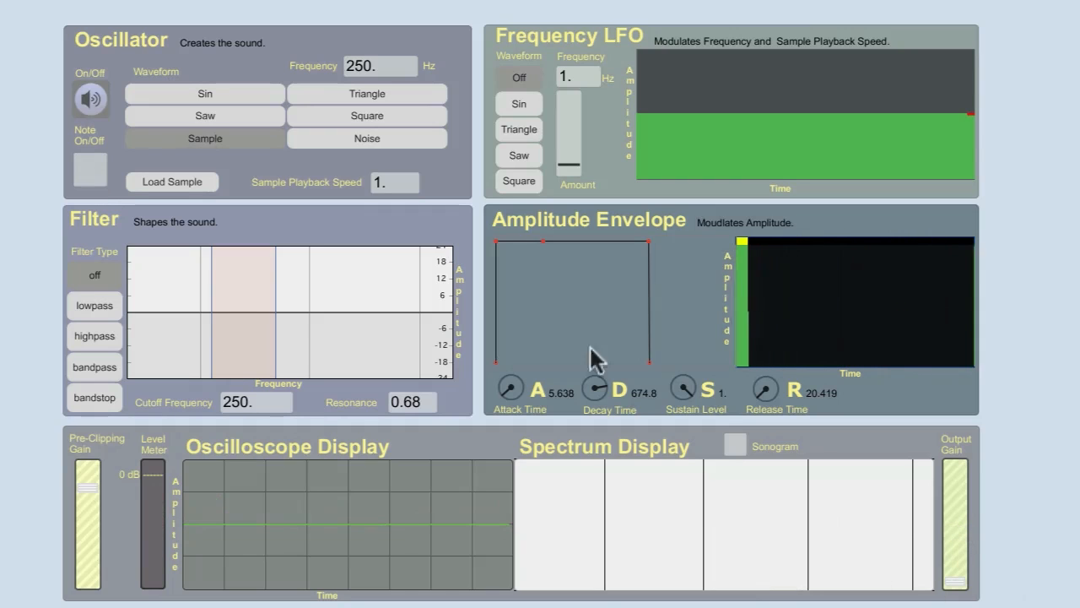
click(94, 168)
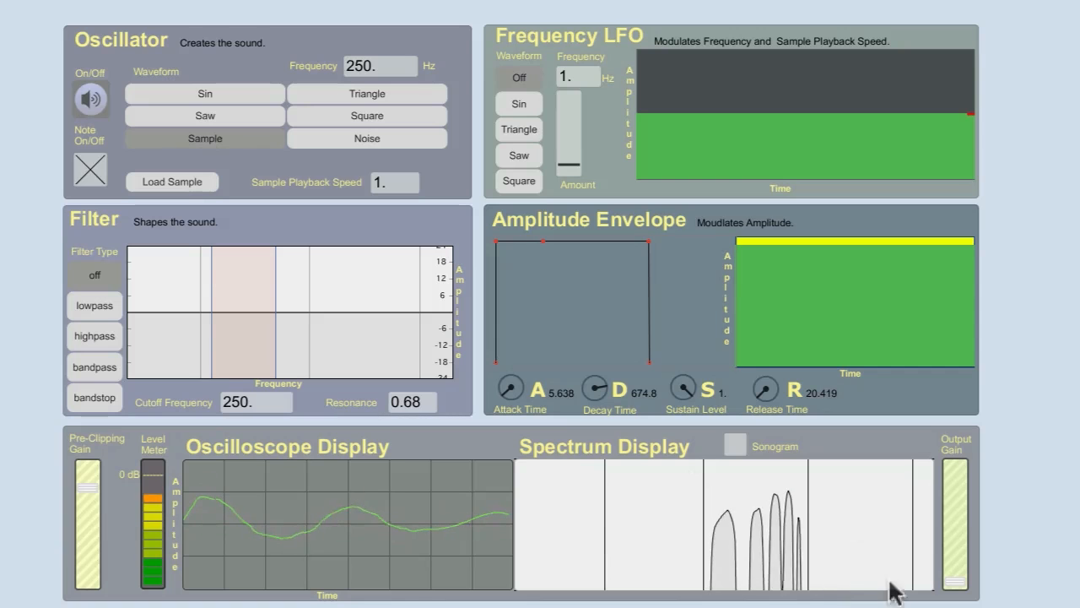
- Show the sample's spectrum as a sonogram, raising the output gain to listen and lowering it back to near minimum
click(736, 443)
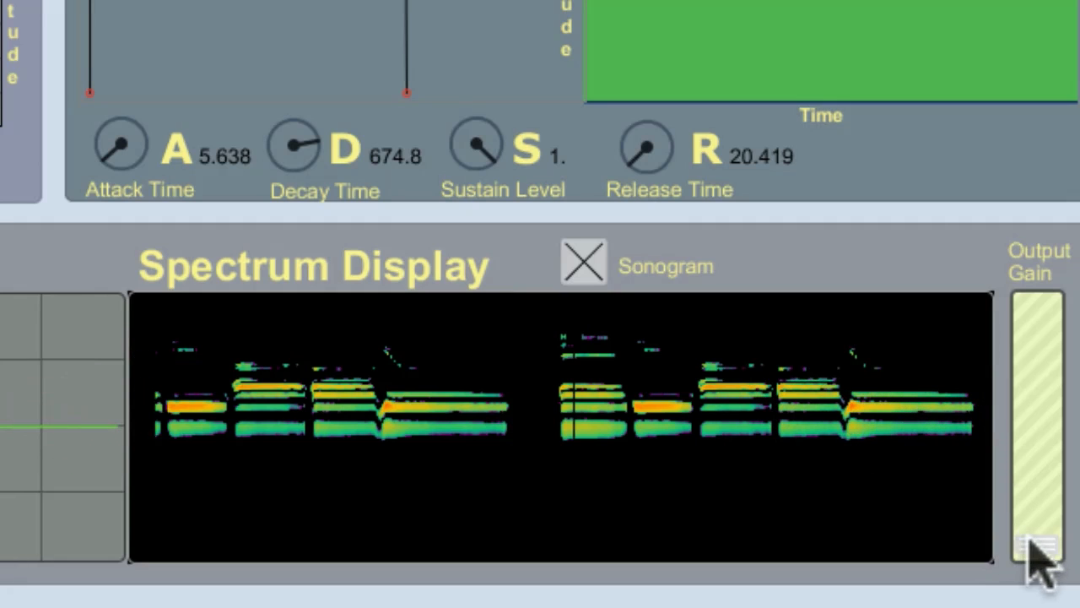
drag(1027, 538, 1031, 384)
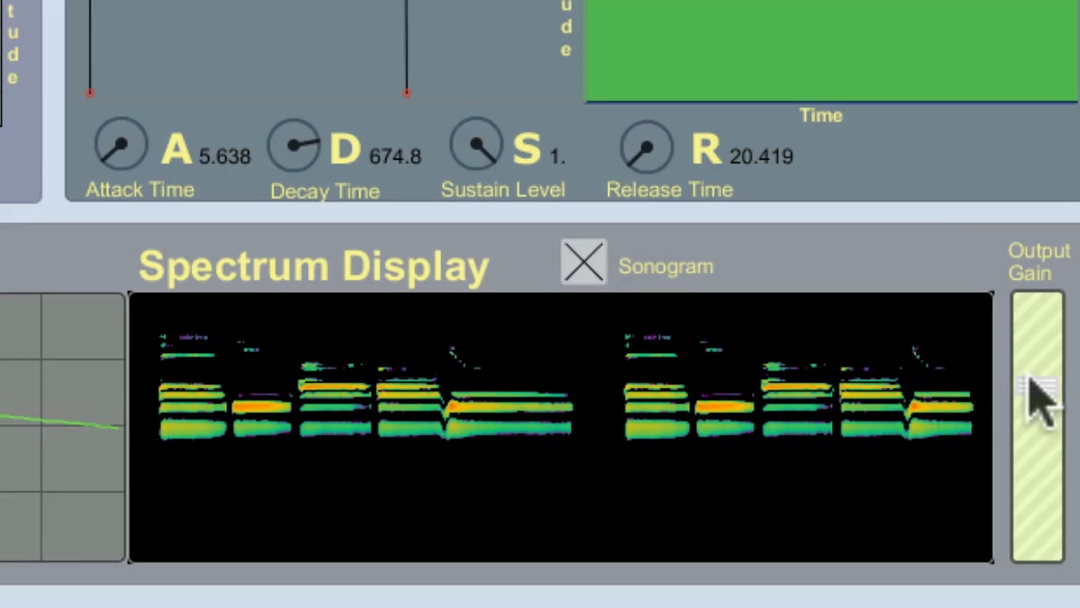
drag(1036, 383, 1037, 536)
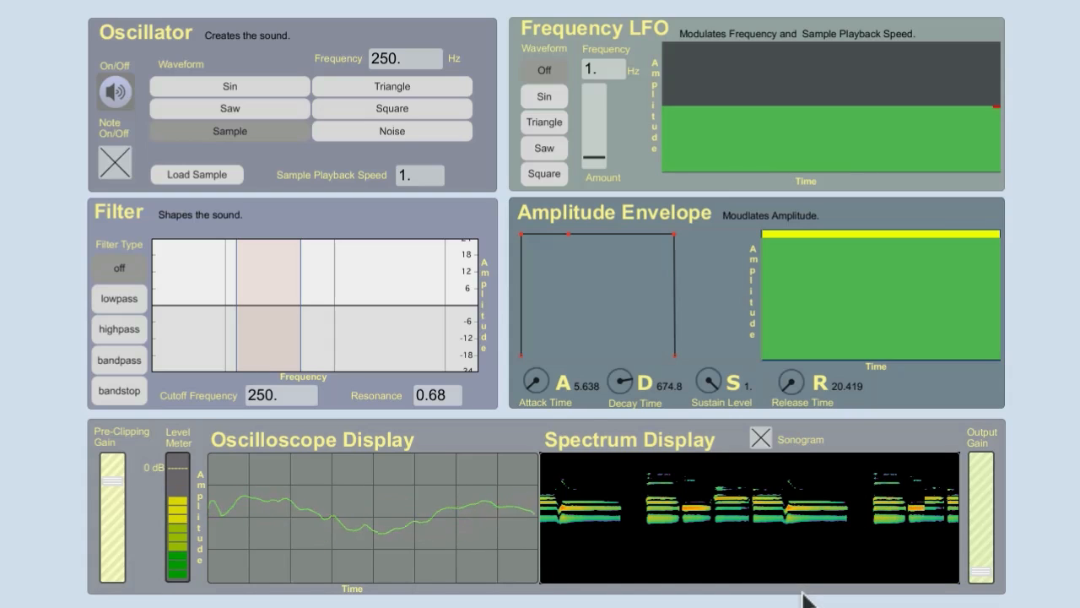
- Switch the oscillator from the sample to a Saw waveform and play it with the sonogram turned off
click(115, 162)
click(209, 112)
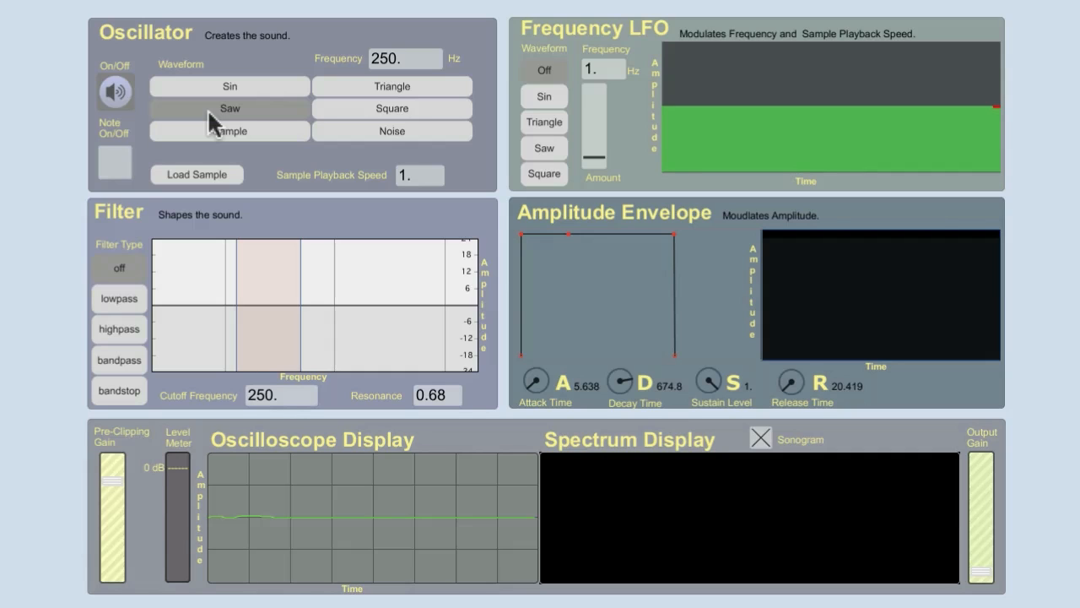
click(762, 436)
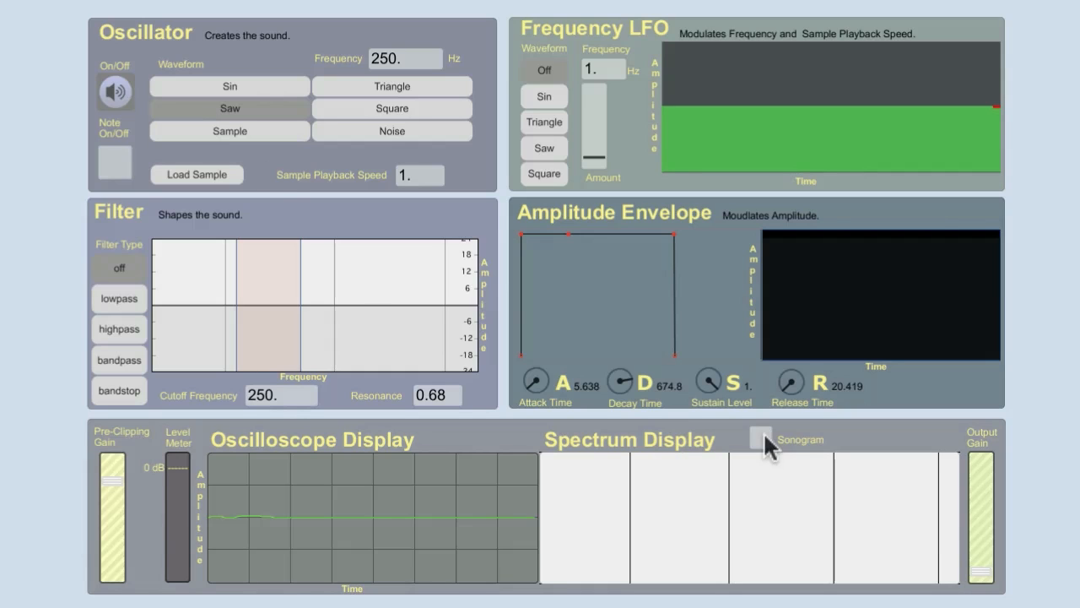
click(116, 155)
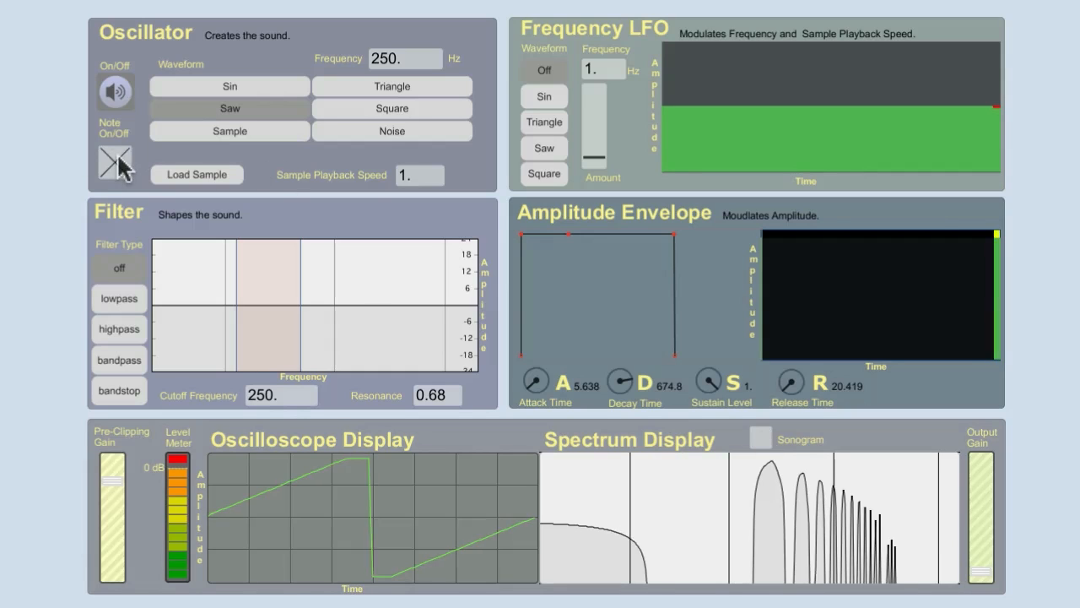
- Reduce the pre-clipping gain slightly while listening to the saw wave, then lower the output gain to near minimum
drag(981, 550, 984, 543)
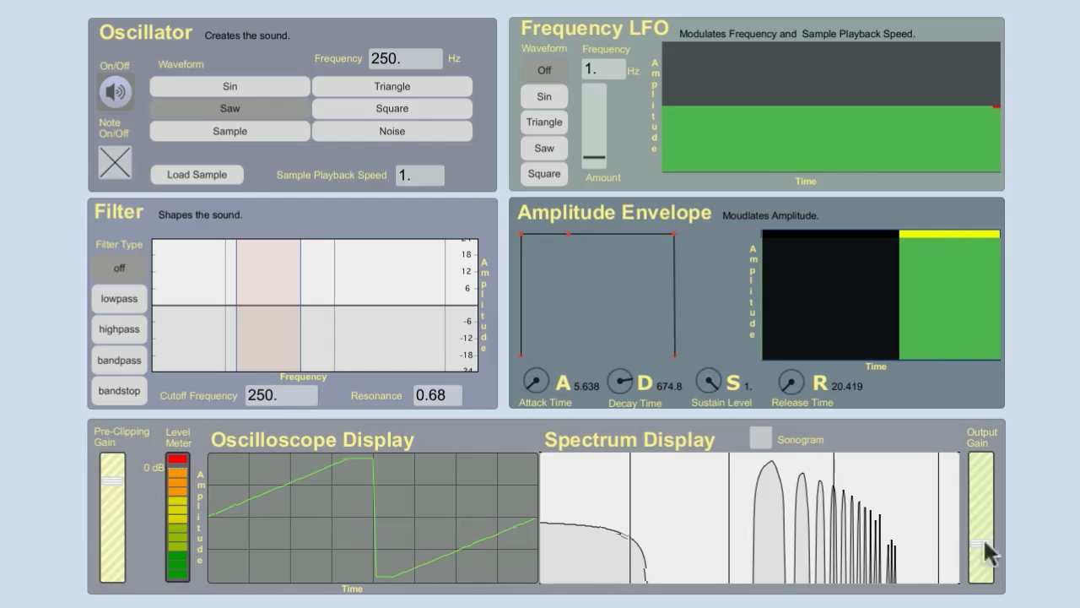
drag(119, 480, 119, 489)
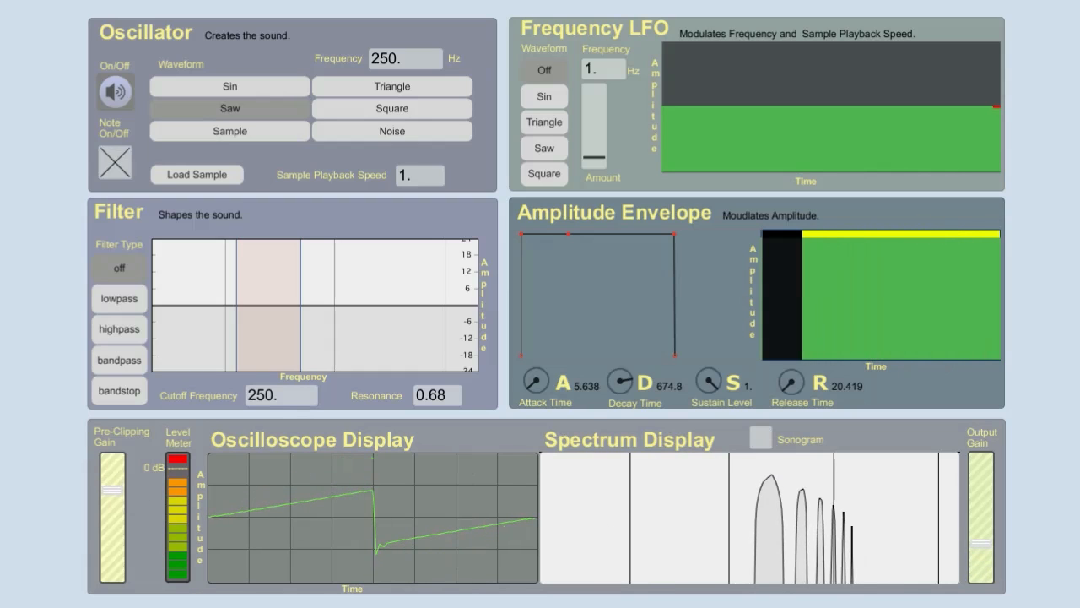
drag(970, 545, 974, 581)
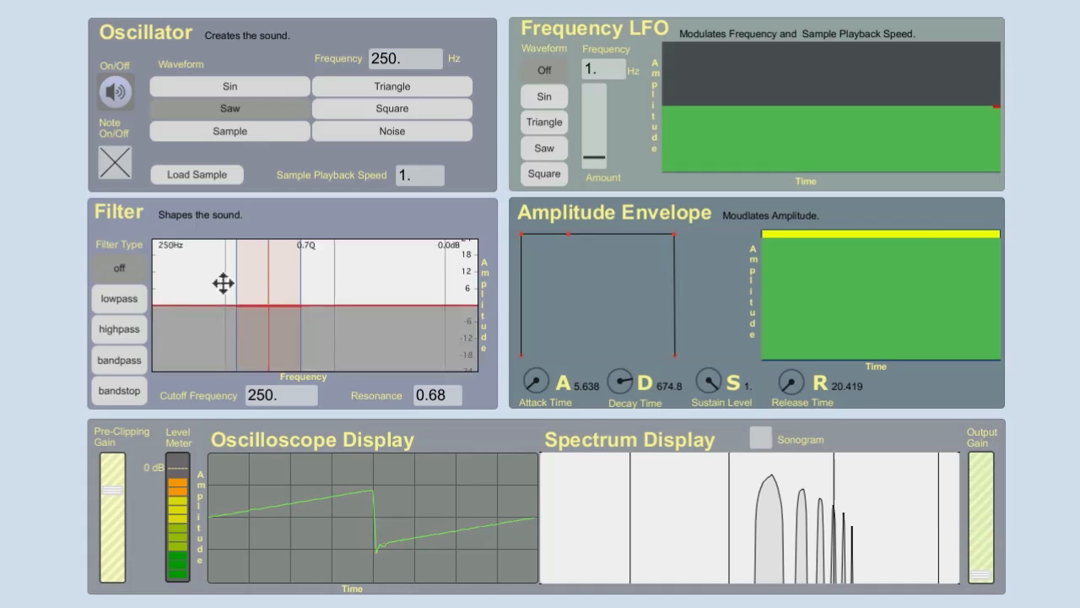
- Apply the lowpass filter, switch the oscillator to Noise, and raise the pre-clipping gain slightly
click(126, 300)
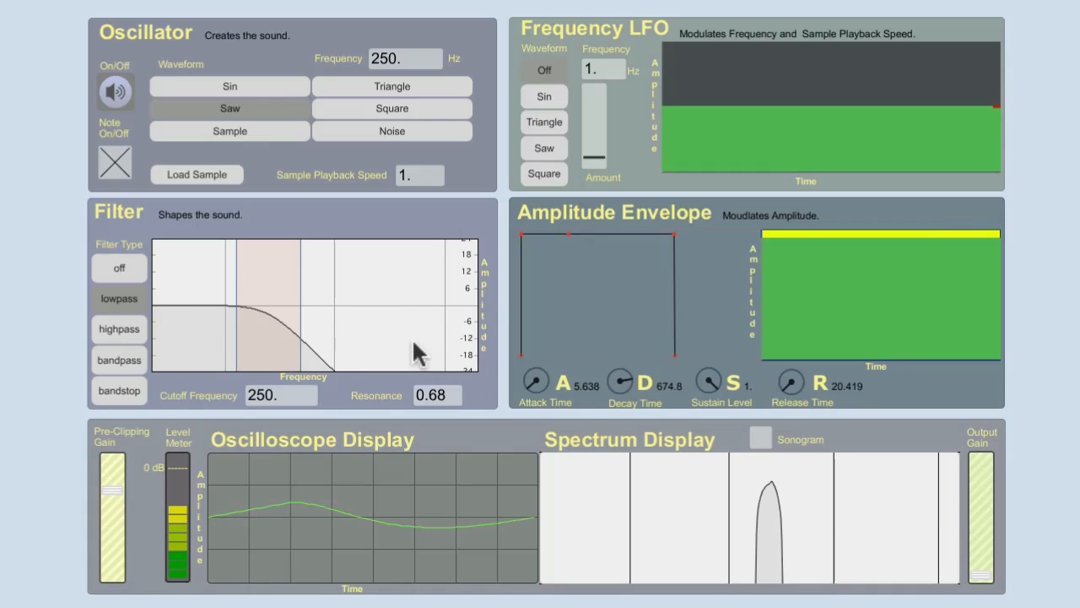
click(393, 133)
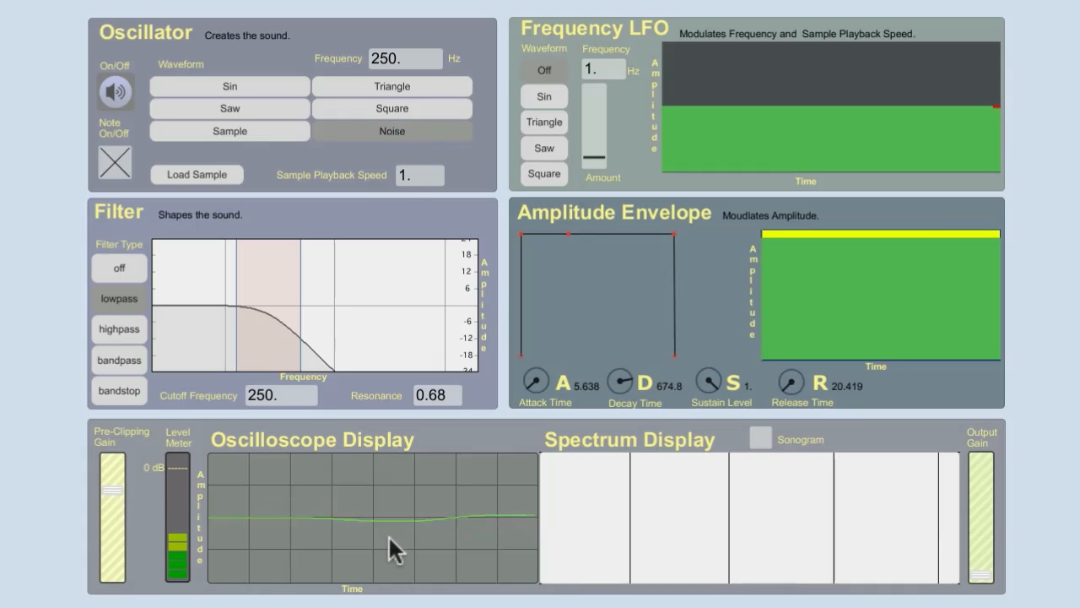
drag(113, 487, 112, 475)
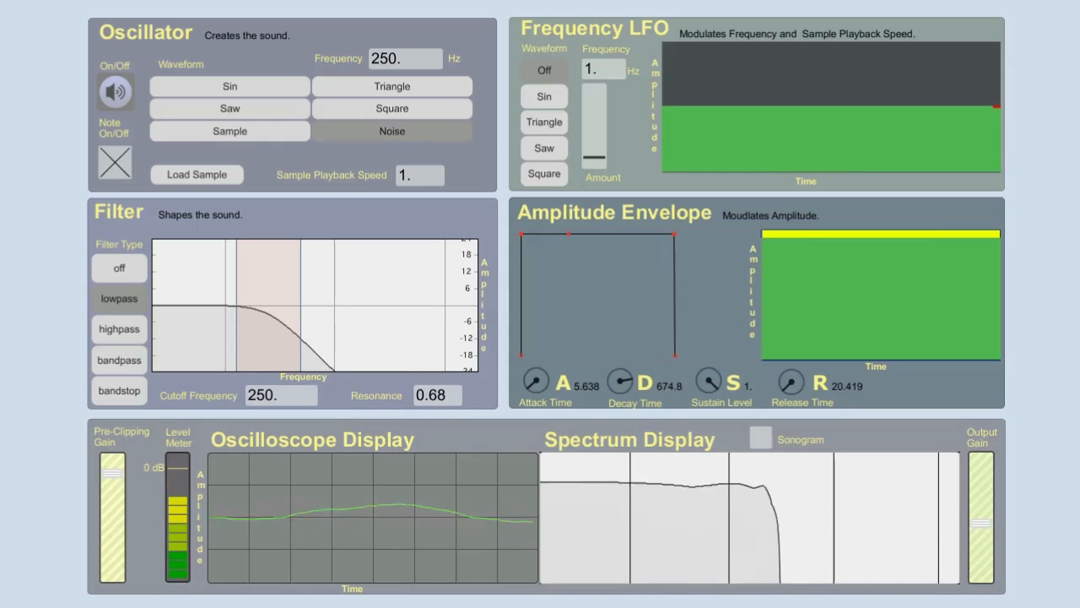
- Sweep the lowpass cutoff on the noise, ending at 239 Hz, then lower the output gain and stop the note
drag(267, 392, 266, 307)
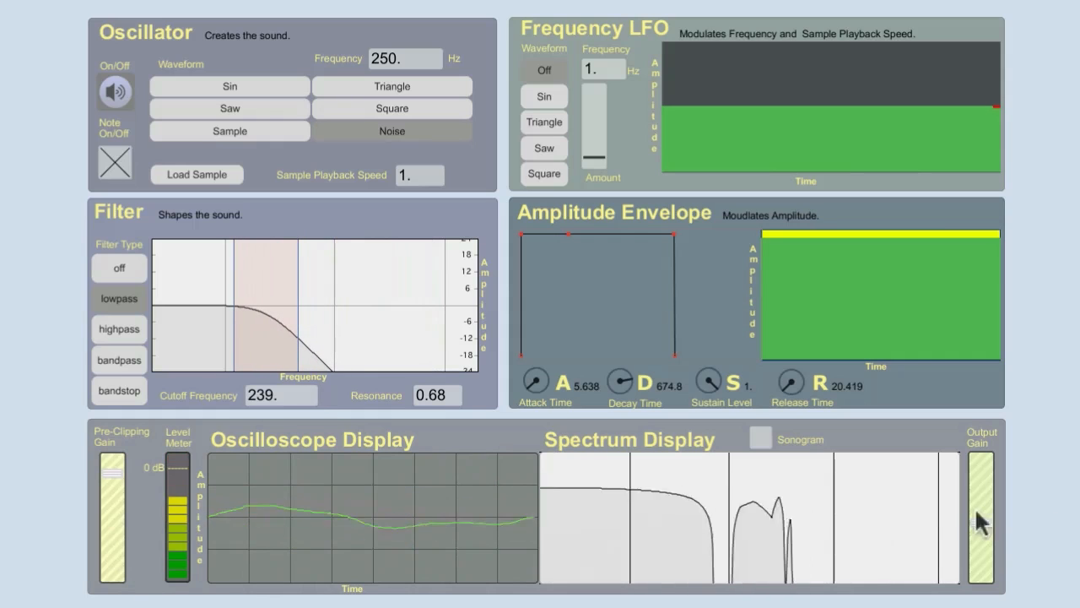
drag(989, 516, 982, 575)
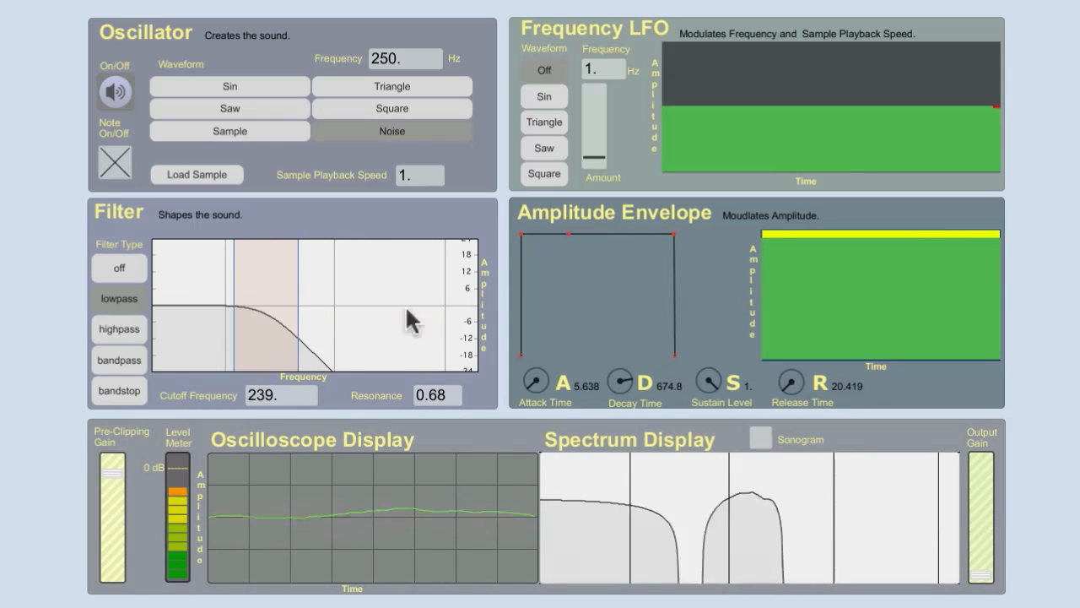
click(116, 162)
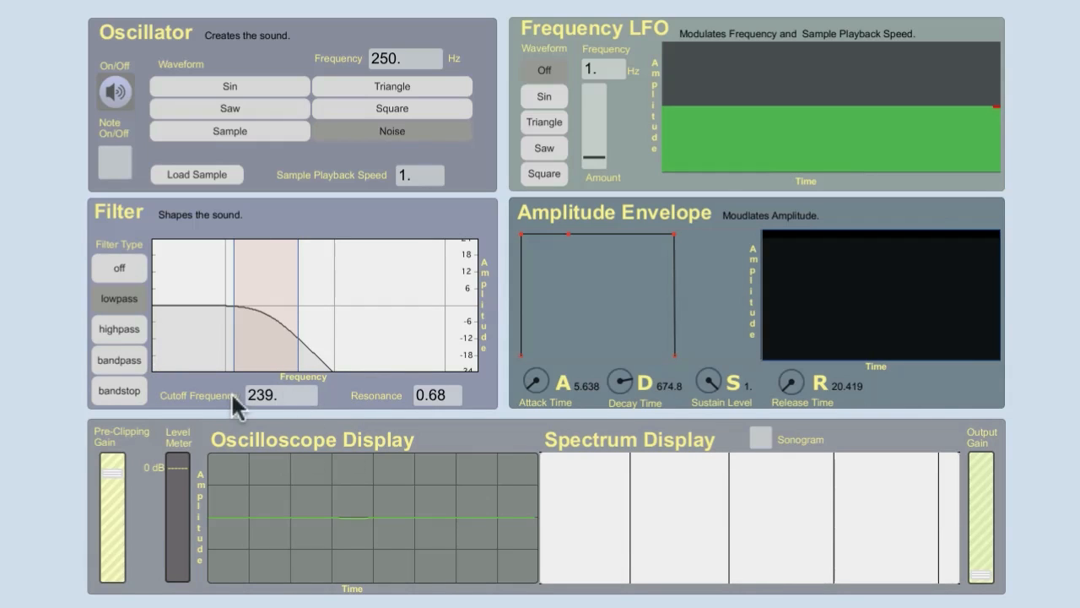
- Switch the oscillator to Saw, set the filter's cutoff frequency to 250 Hz, and start the note
drag(257, 394, 216, 398)
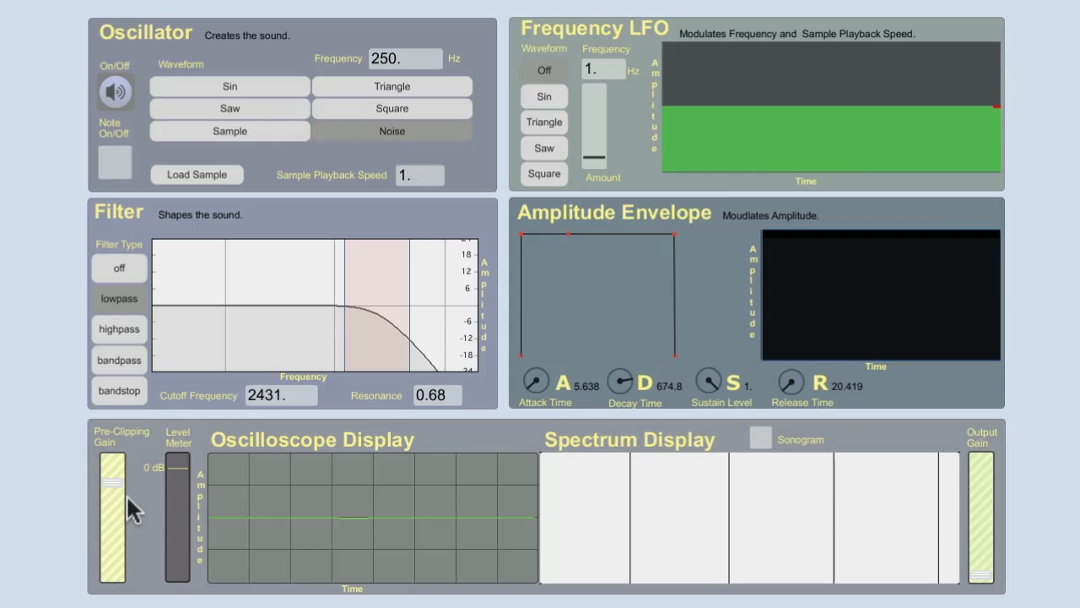
click(274, 104)
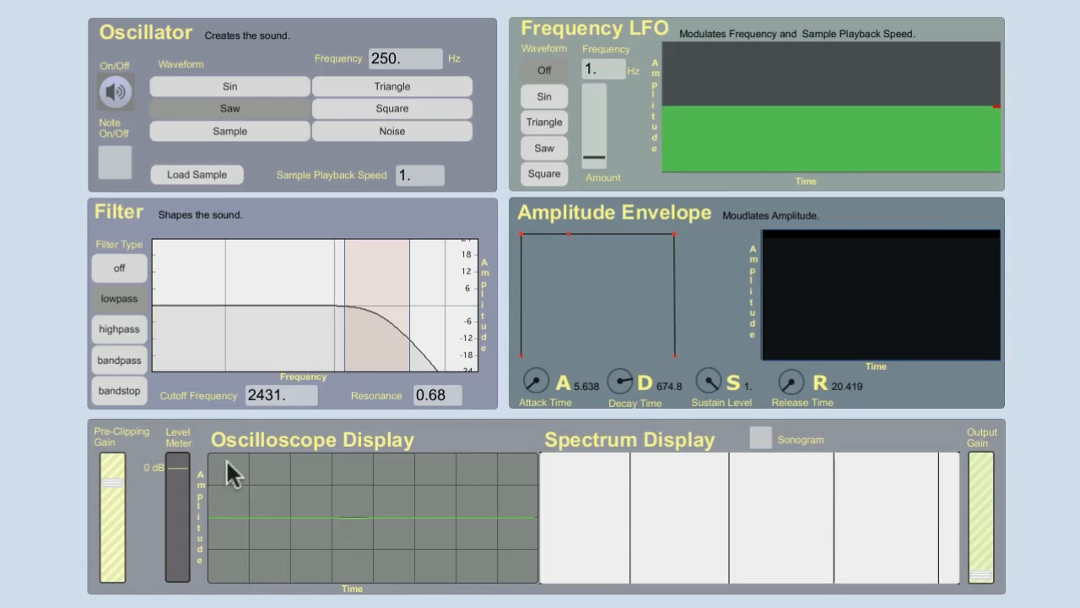
click(261, 394)
text(250)
key(Return)
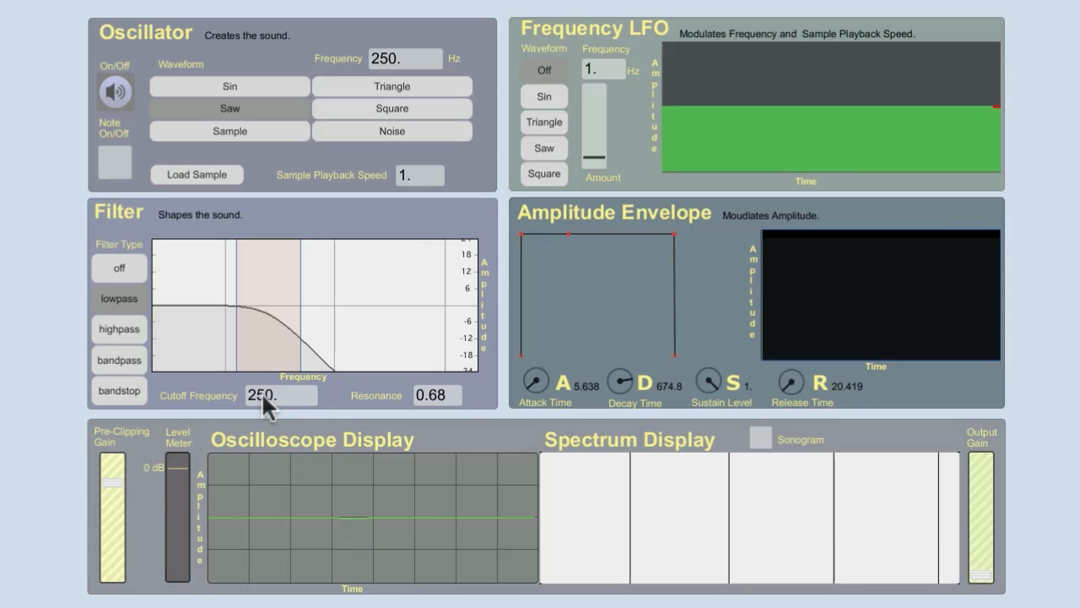
click(115, 175)
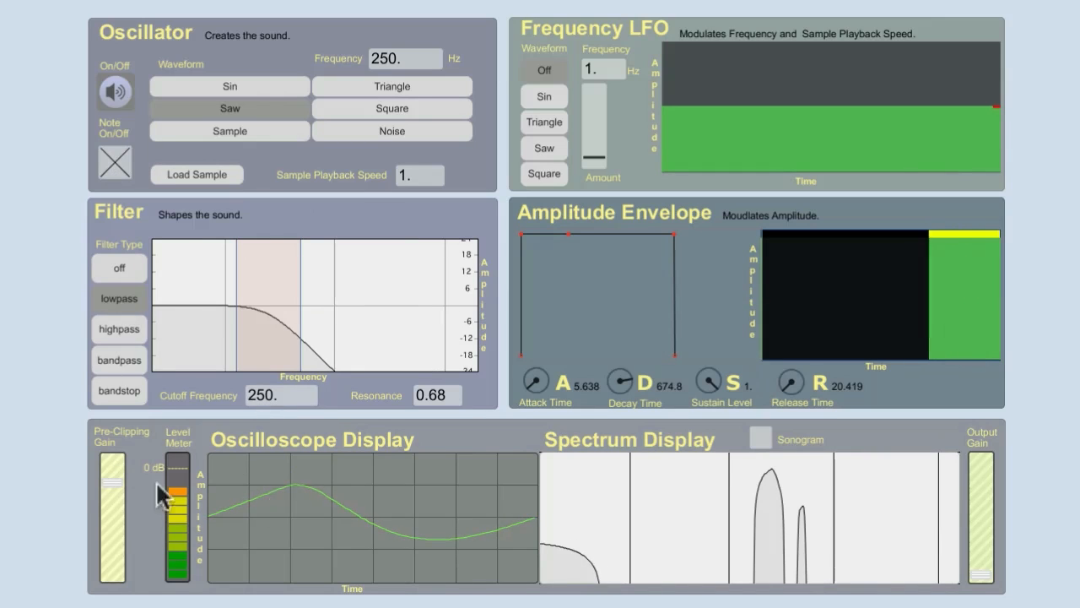
- Raise the output gain, sweep the lowpass cutoff up to 4019 Hz, and lower the output gain again
drag(981, 576, 982, 530)
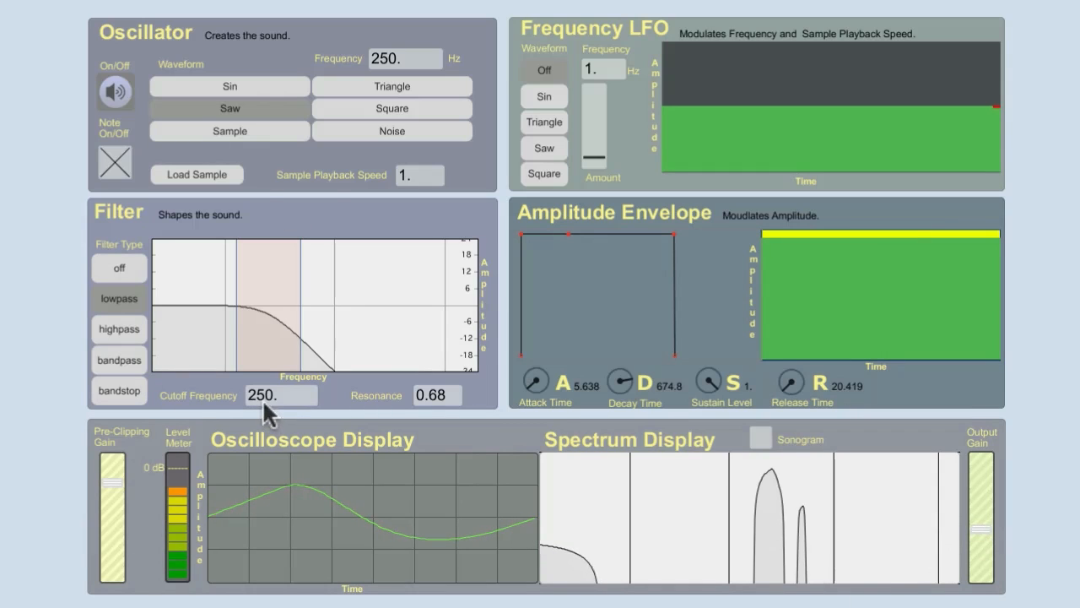
drag(262, 396, 262, 10)
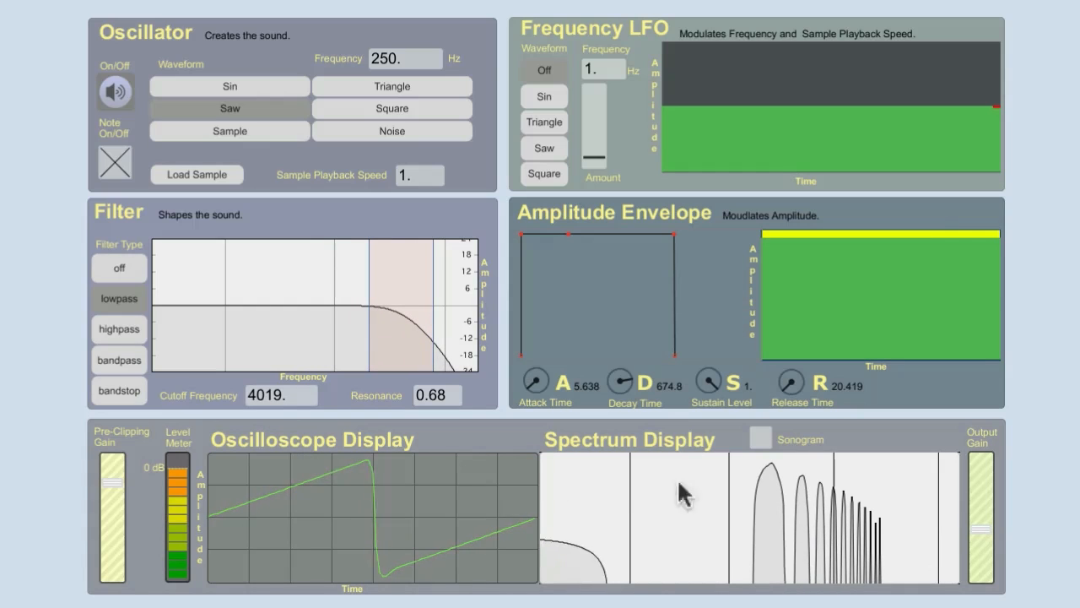
drag(981, 527, 982, 576)
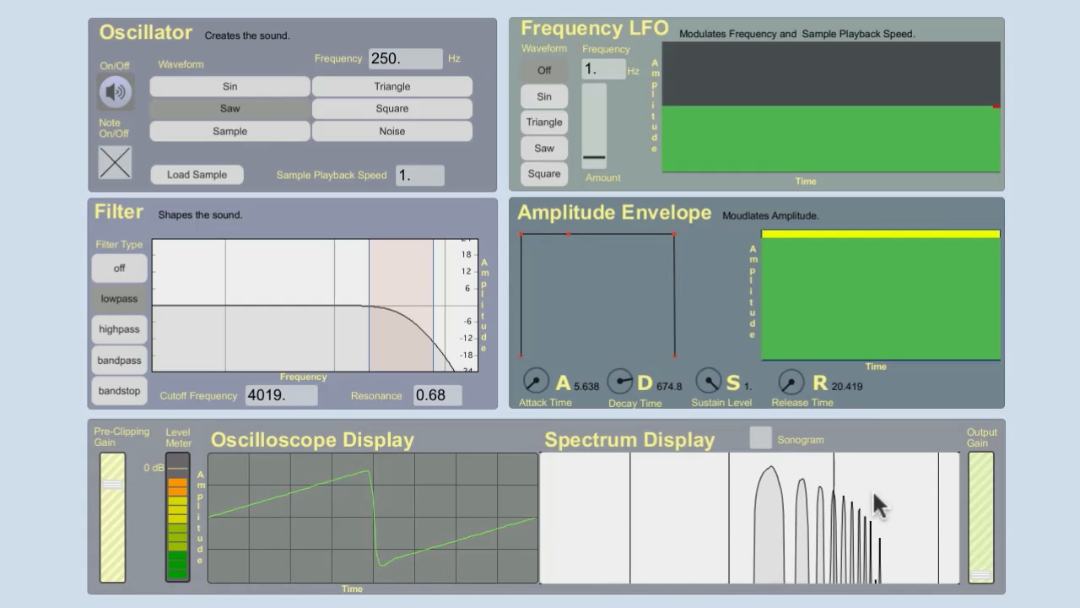
- Sweep the lowpass cutoff to 9913 Hz and back down to 7277 Hz, then reduce the pre-clipping gain slightly
drag(269, 395, 254, 495)
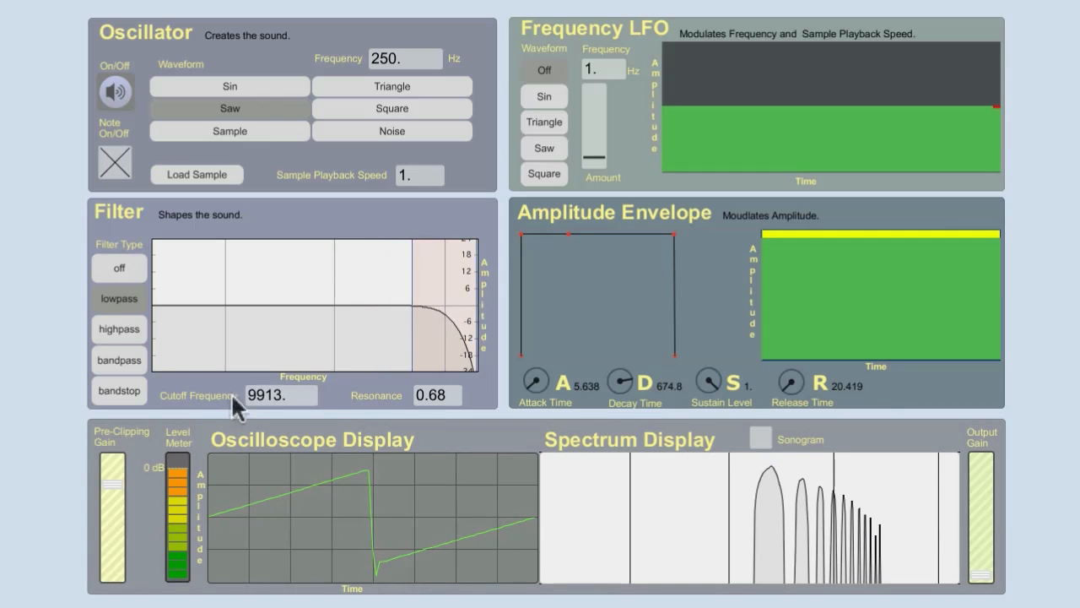
drag(268, 394, 581, 564)
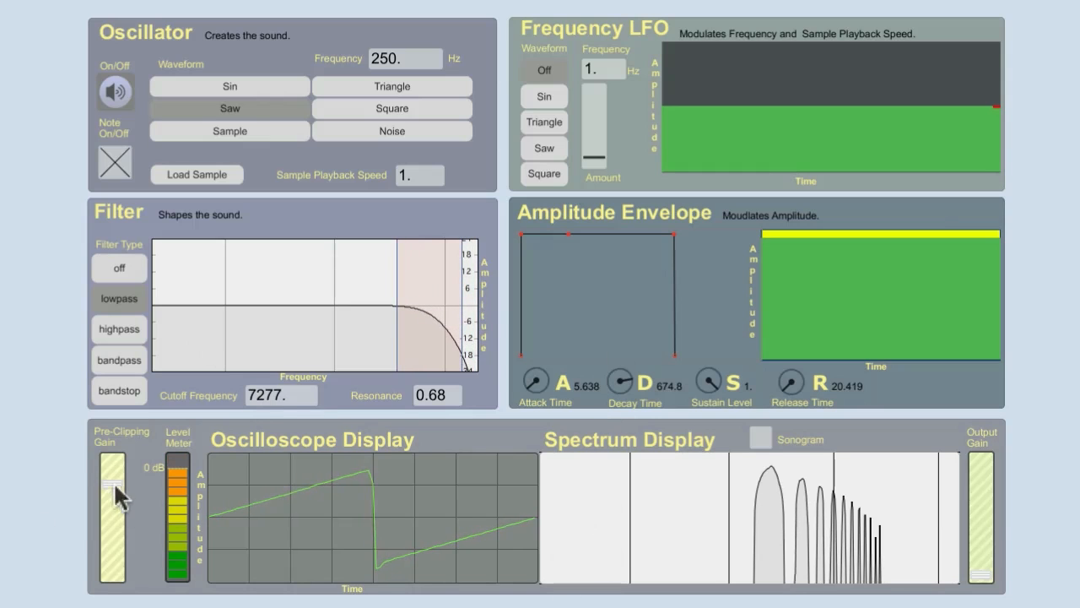
drag(113, 483, 113, 491)
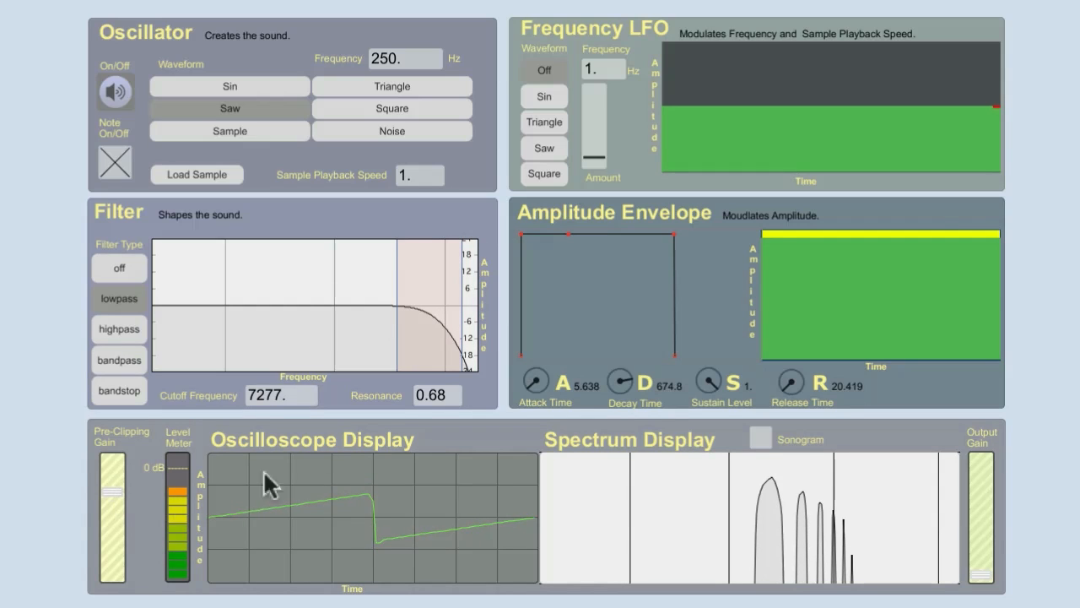
drag(105, 490, 105, 487)
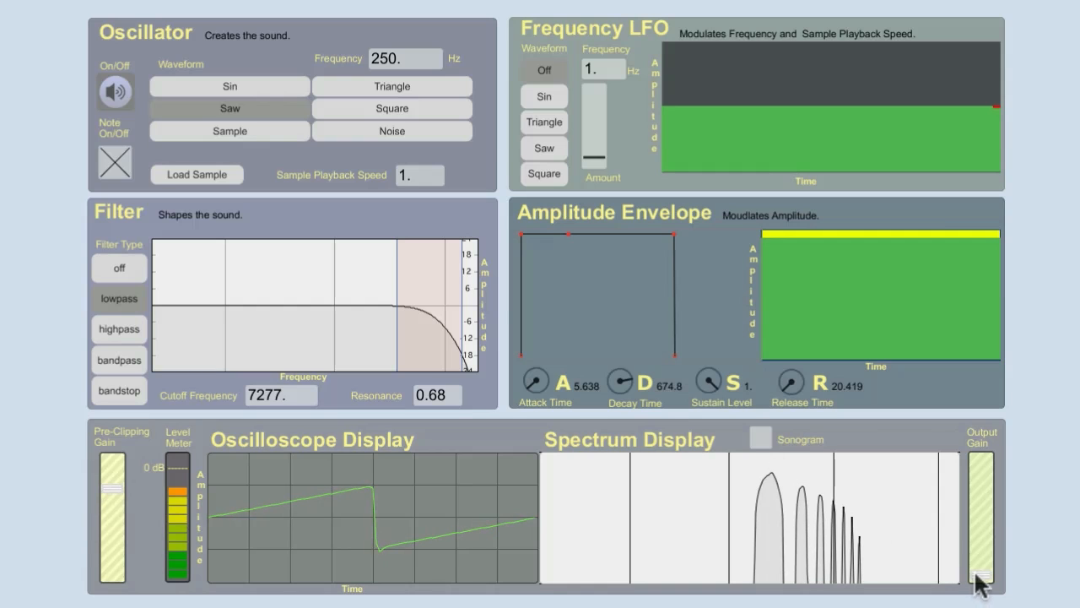
- Raise the output gain, turn on the sonogram, and sweep the lowpass cutoff down to 238 Hz
drag(981, 574, 981, 538)
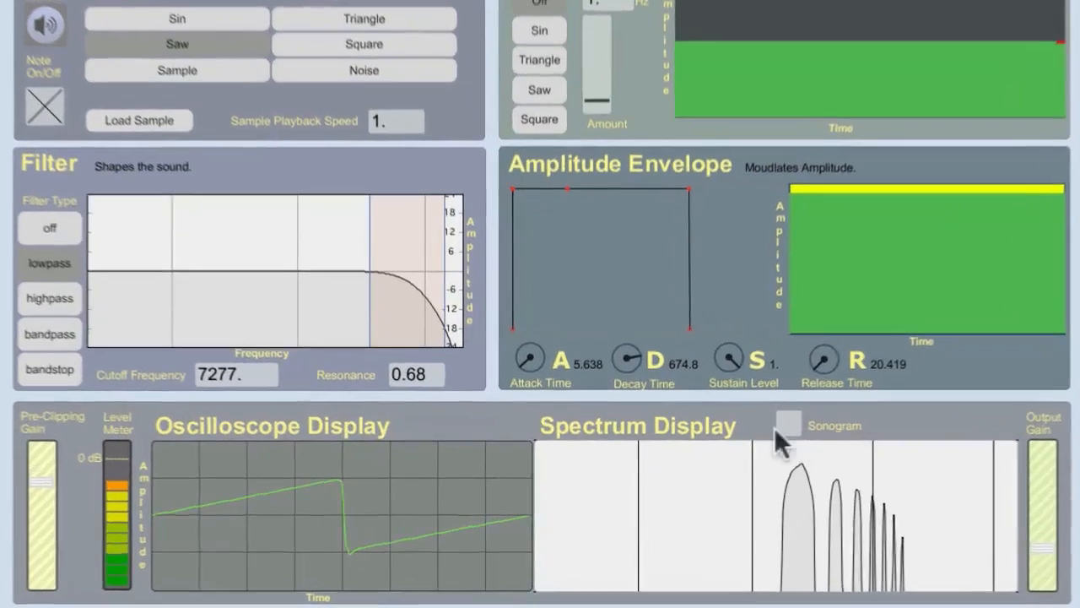
click(764, 437)
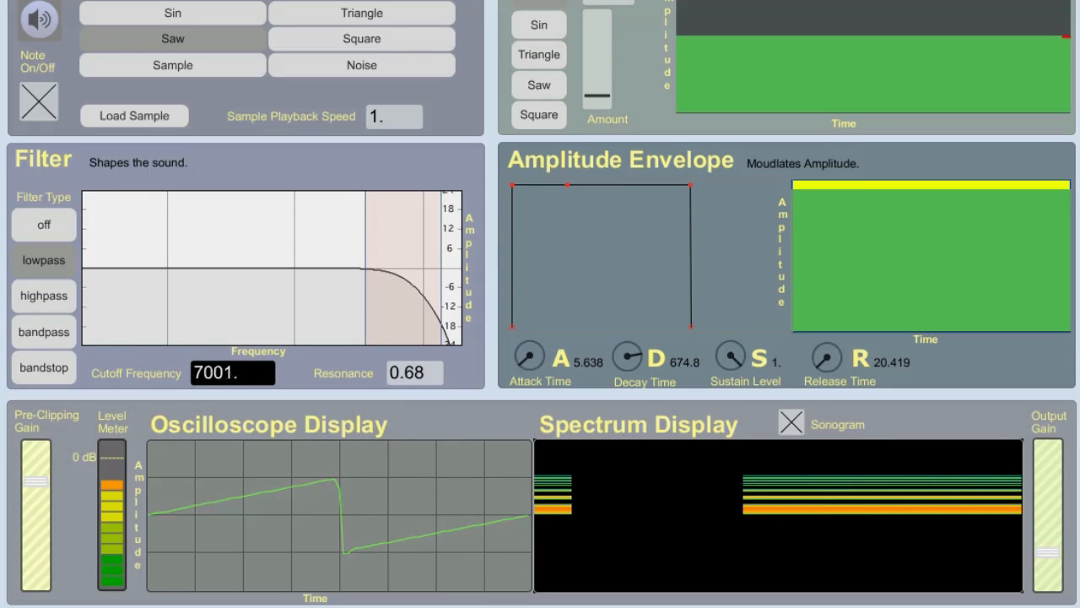
drag(221, 372, 222, 448)
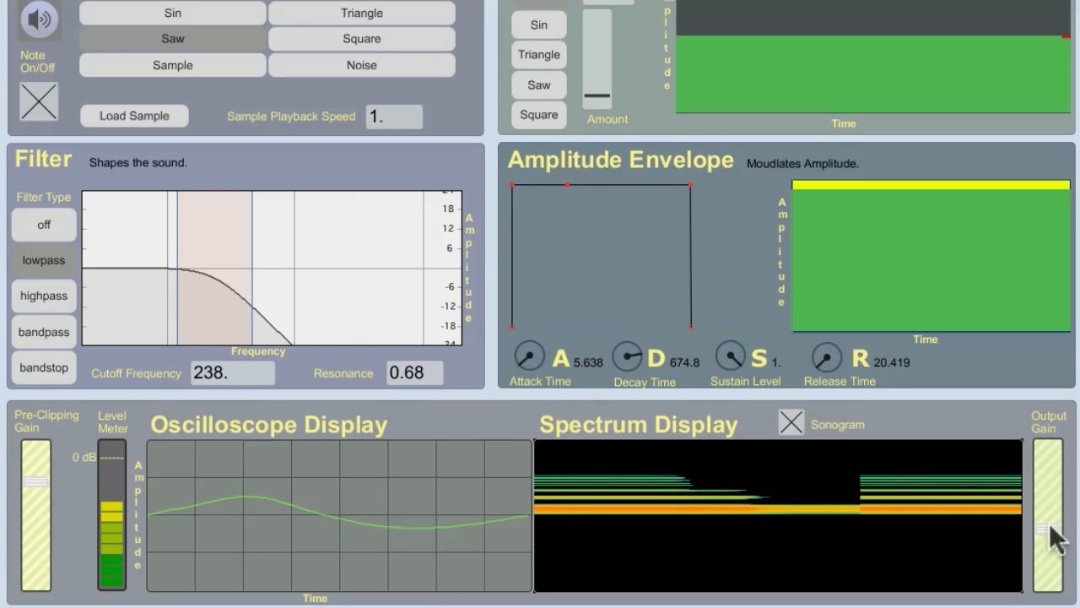
- Sweep the lowpass cutoff up and down, ending at 232 Hz, and restart the sonogram with a cleared display
drag(211, 381, 211, 352)
drag(535, 304, 646, 11)
drag(588, 273, 633, 607)
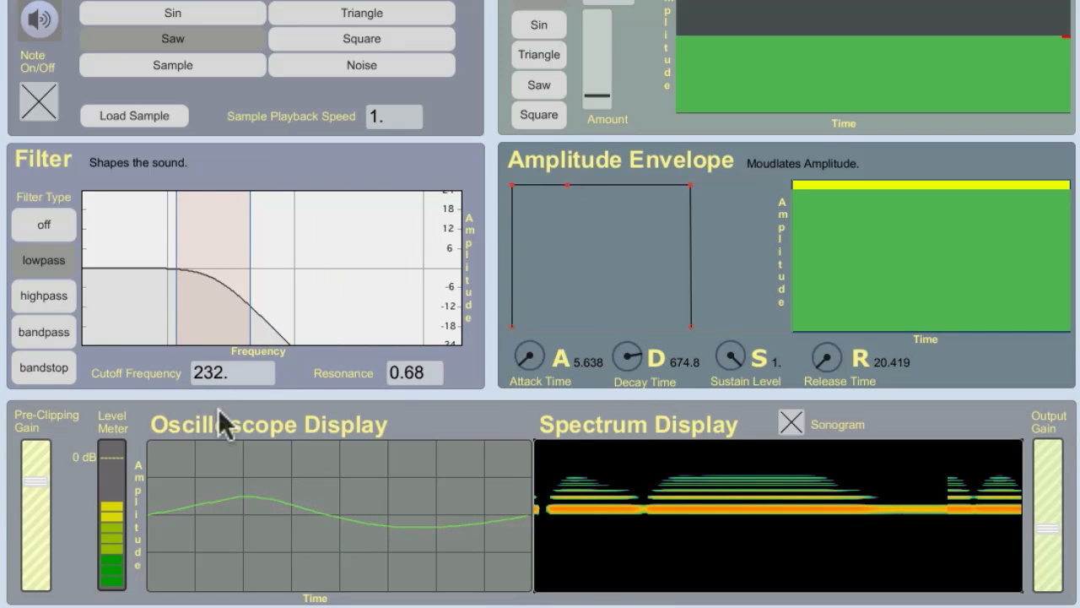
click(792, 424)
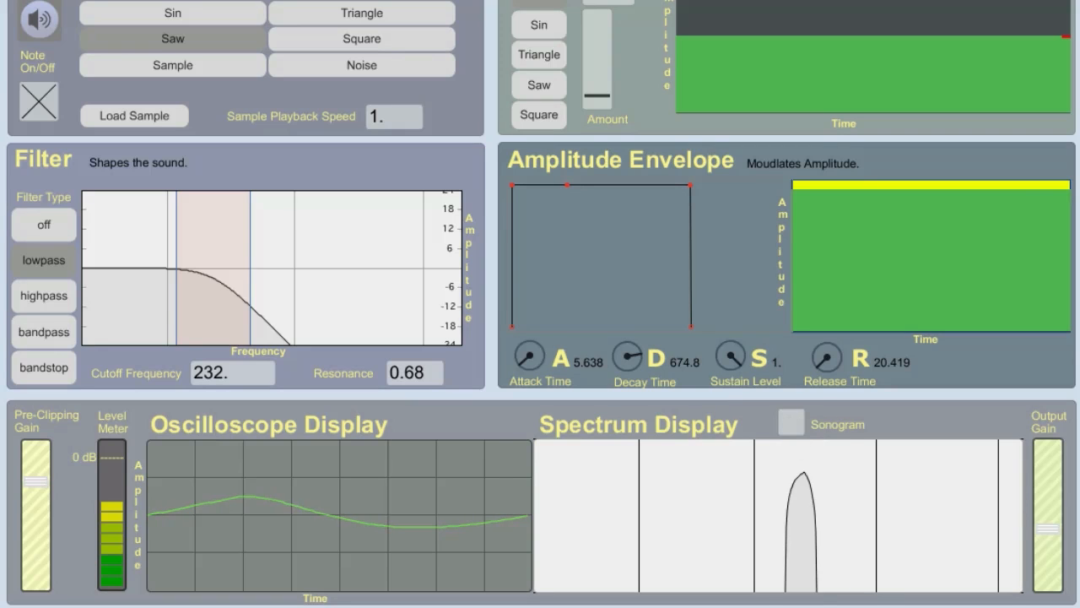
click(791, 423)
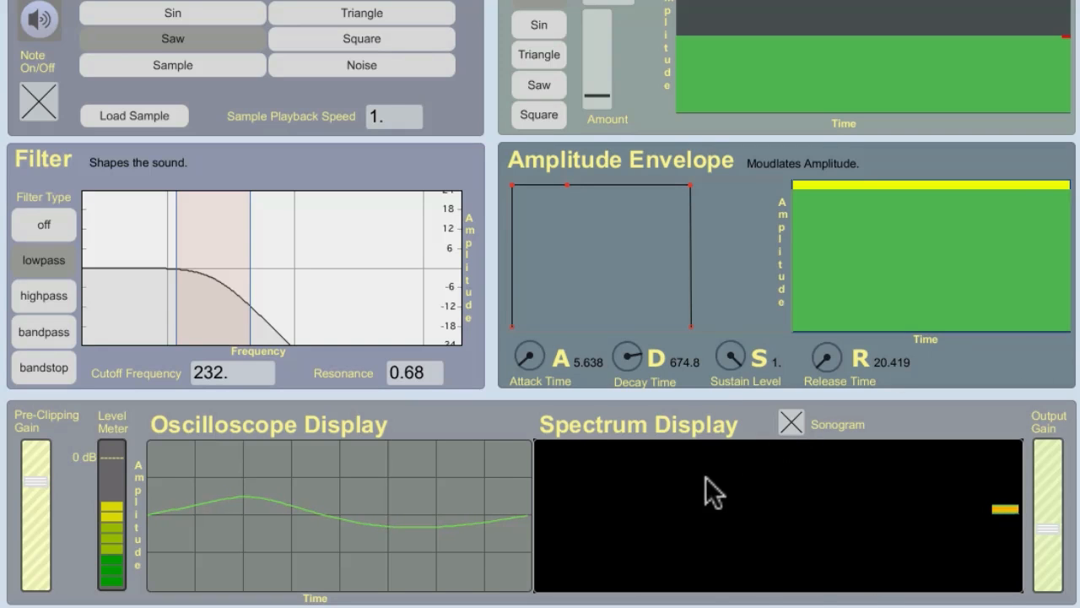
- Stop the saw note, select the highpass filter, and switch the sound source to noise
click(39, 102)
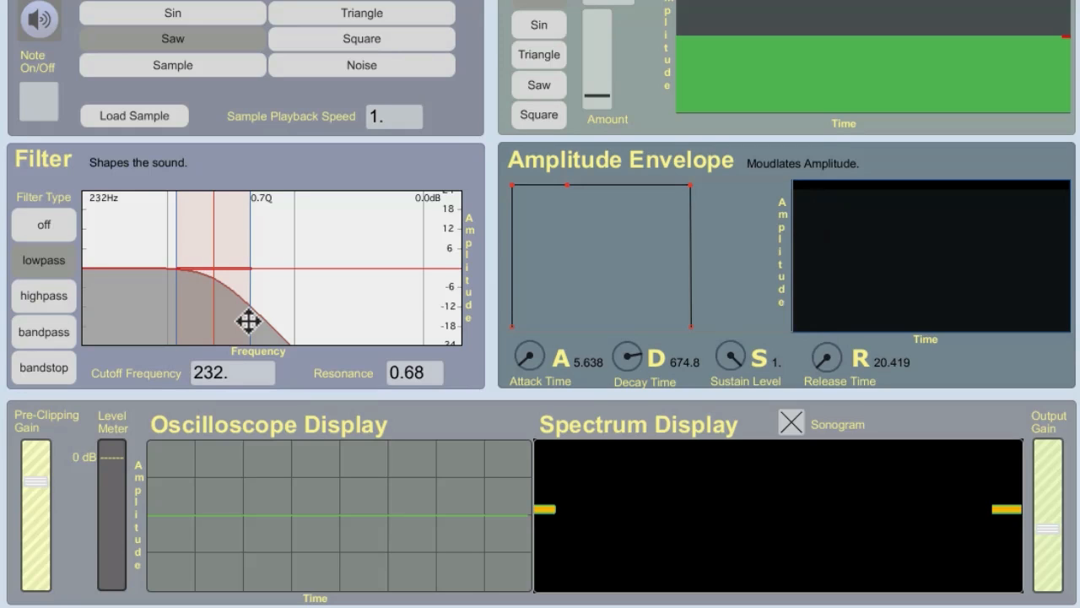
click(67, 290)
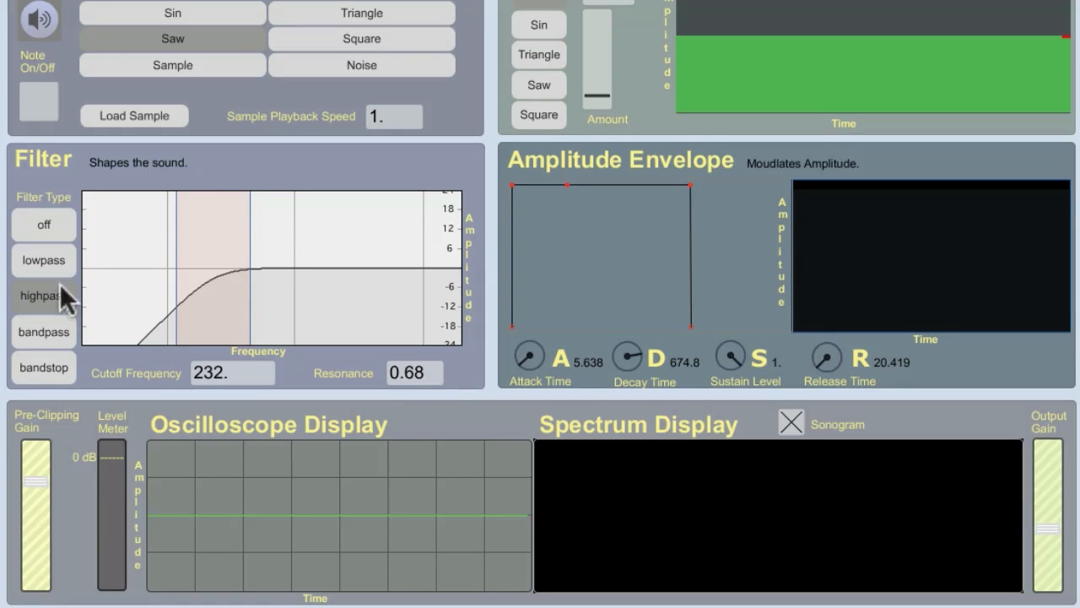
click(373, 65)
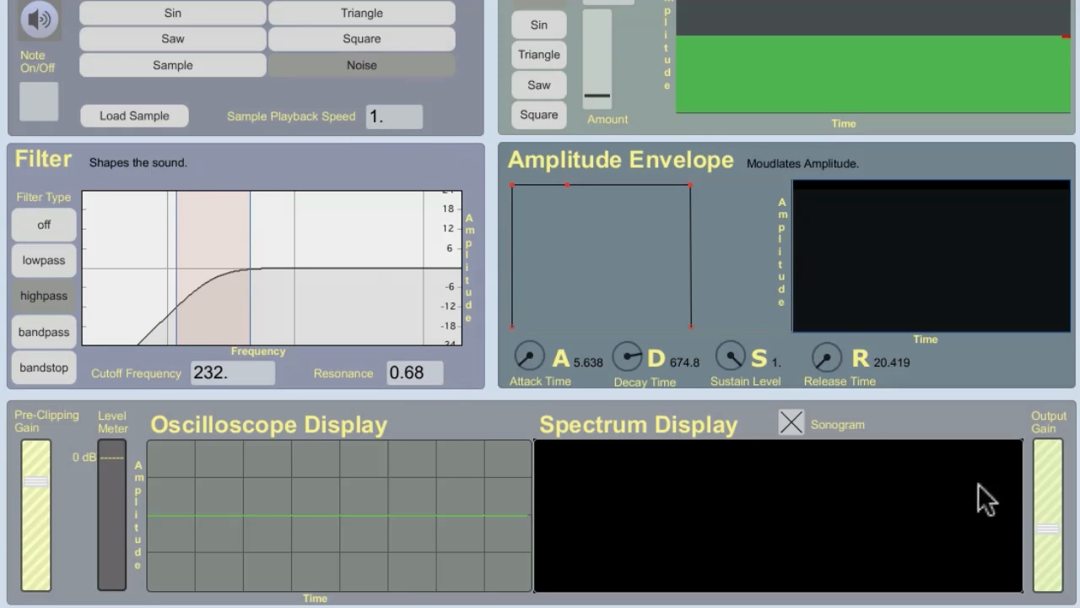
- Turn the filter off, play the unfiltered noise, and raise the pre-clipping gain slightly
click(43, 224)
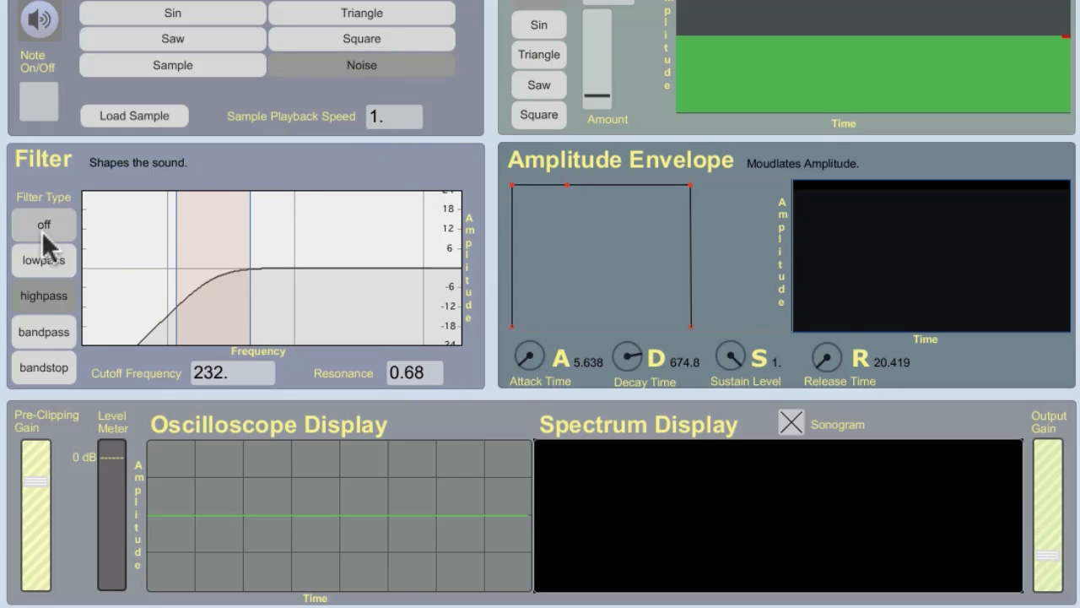
click(41, 101)
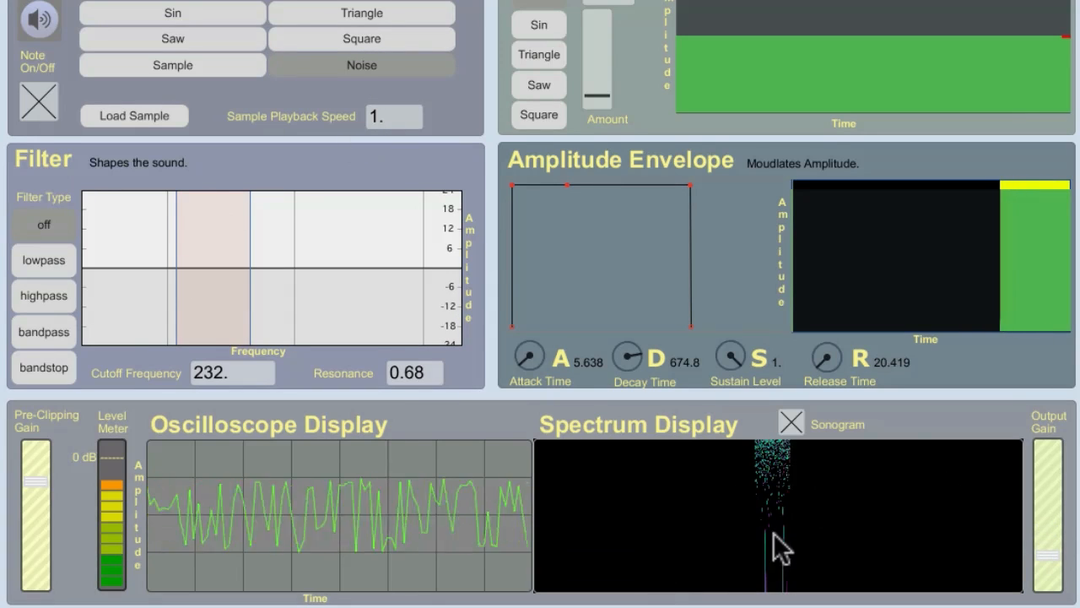
drag(42, 481, 42, 475)
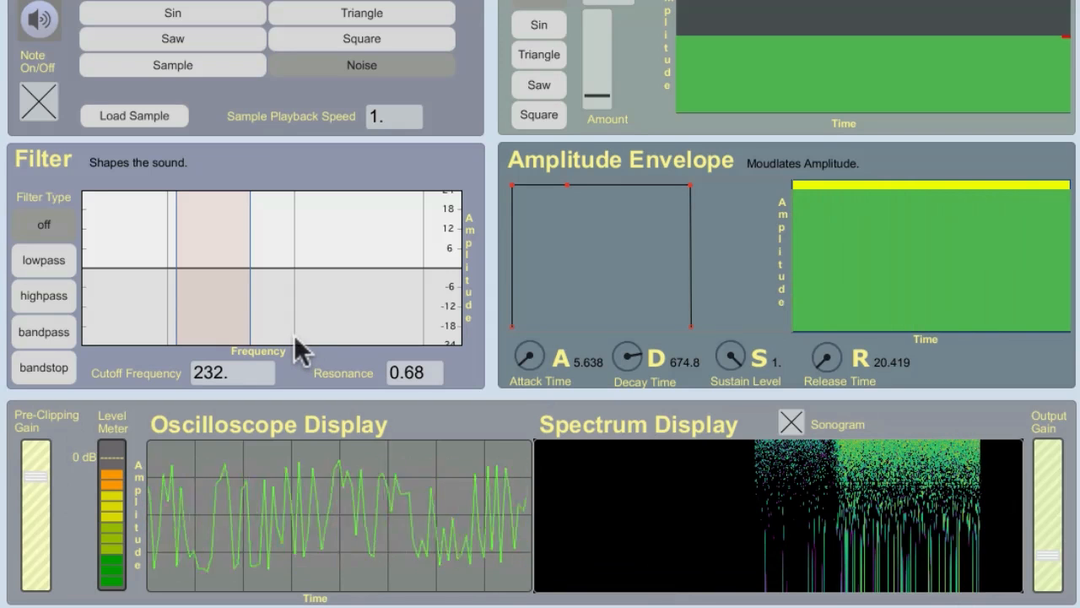
- Apply the highpass filter to the noise and sweep its cutoff up to 3925 Hz, then down to 30 Hz
click(20, 297)
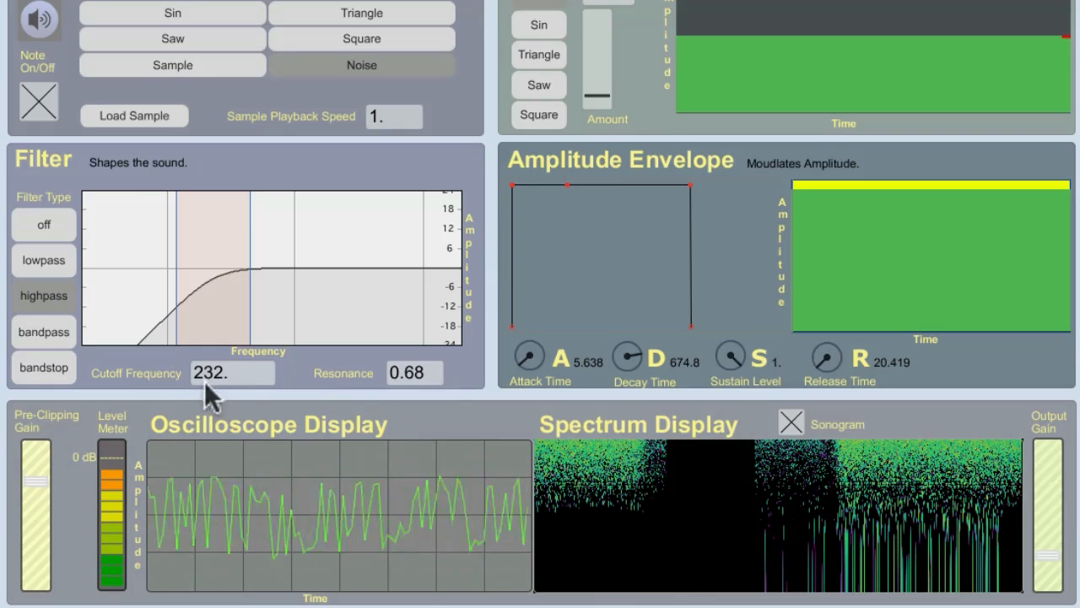
mouse_move(204, 380)
mouse_down()
mouse_move(204, 0)
mouse_move(206, 376)
mouse_up()
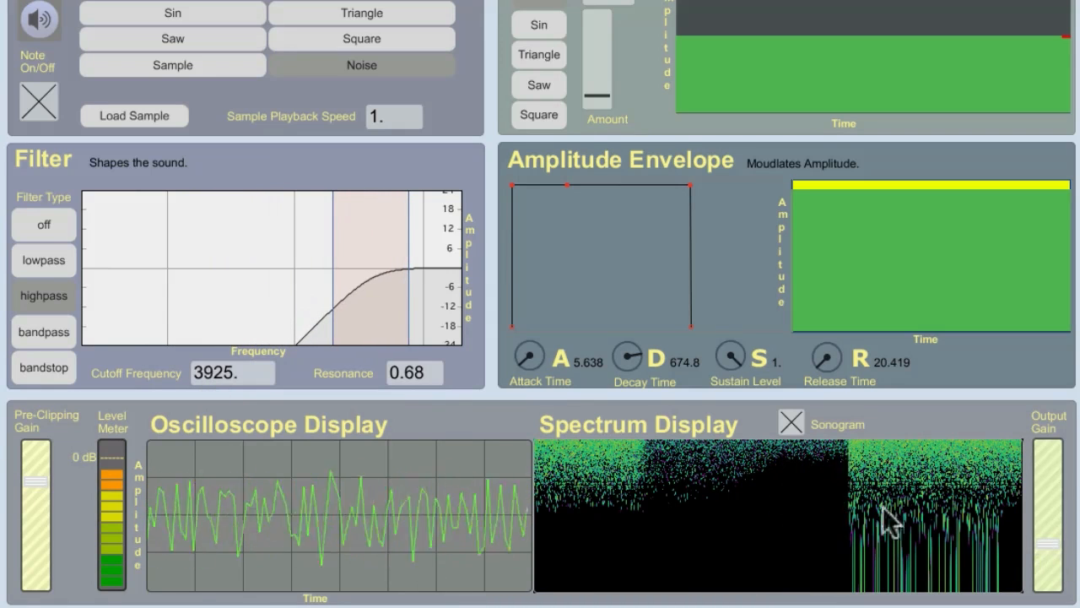
drag(229, 372, 523, 523)
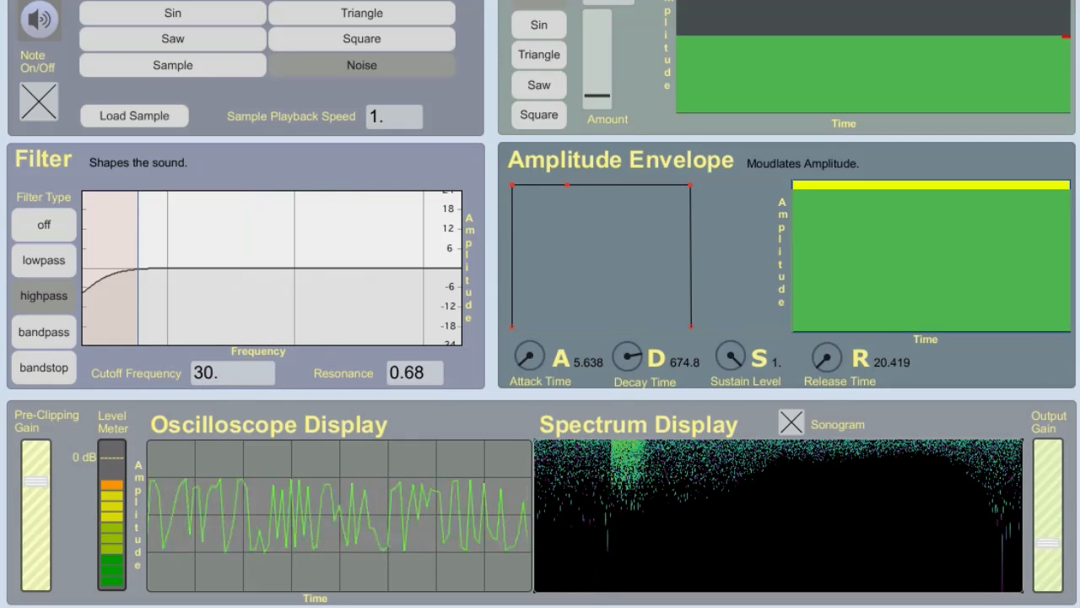
- Bring the highpass cutoff to 392 Hz, raise the resonance to 7.2, and sweep the cutoff again, ending at 248 Hz
drag(208, 374, 517, 187)
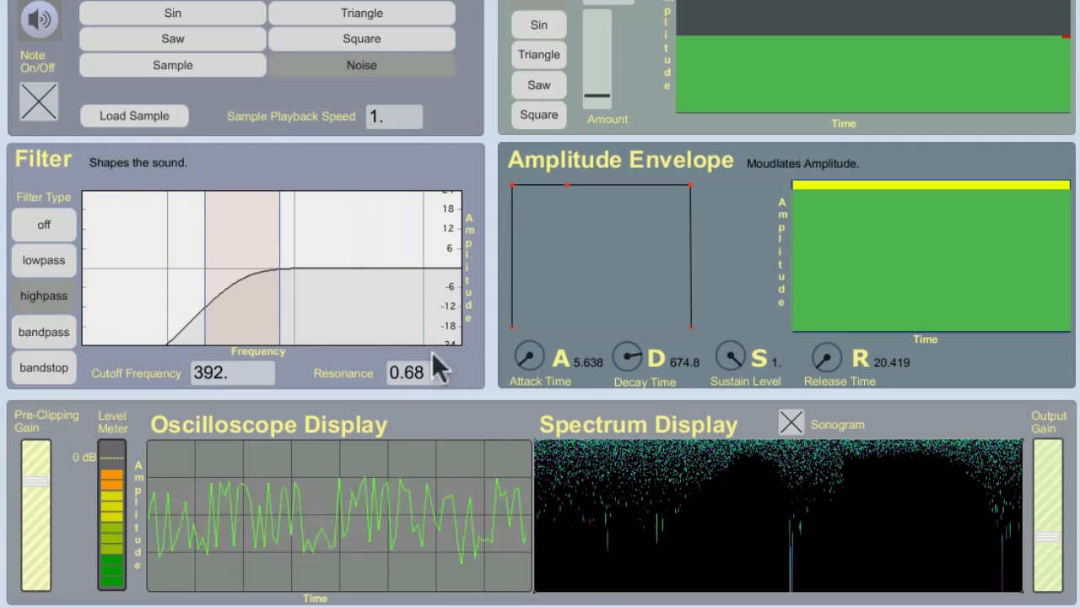
drag(414, 375, 414, 297)
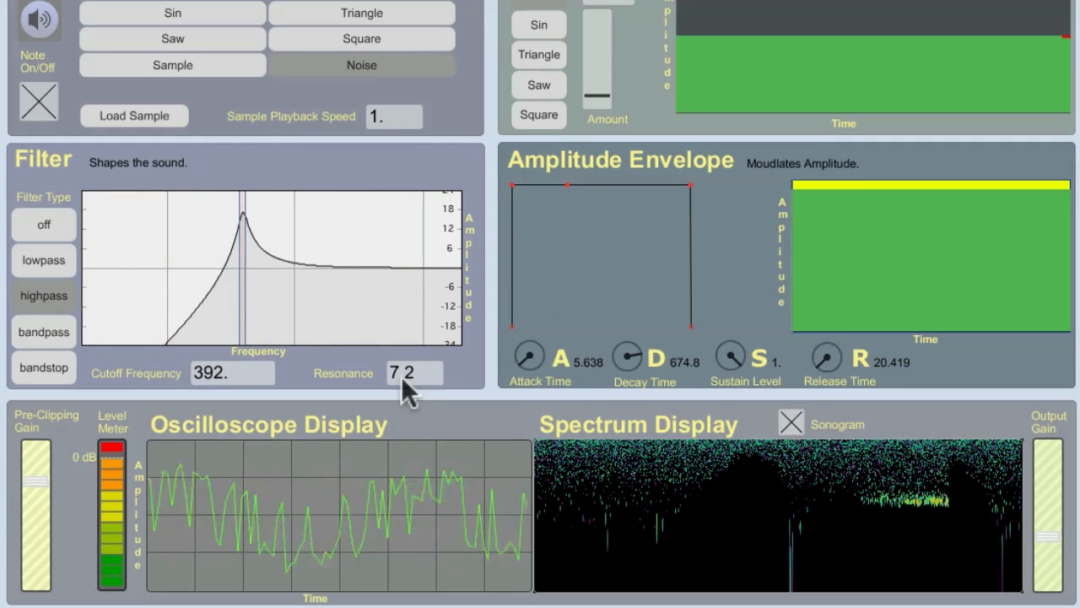
mouse_move(224, 368)
mouse_down()
mouse_move(224, 277)
mouse_move(221, 375)
mouse_up()
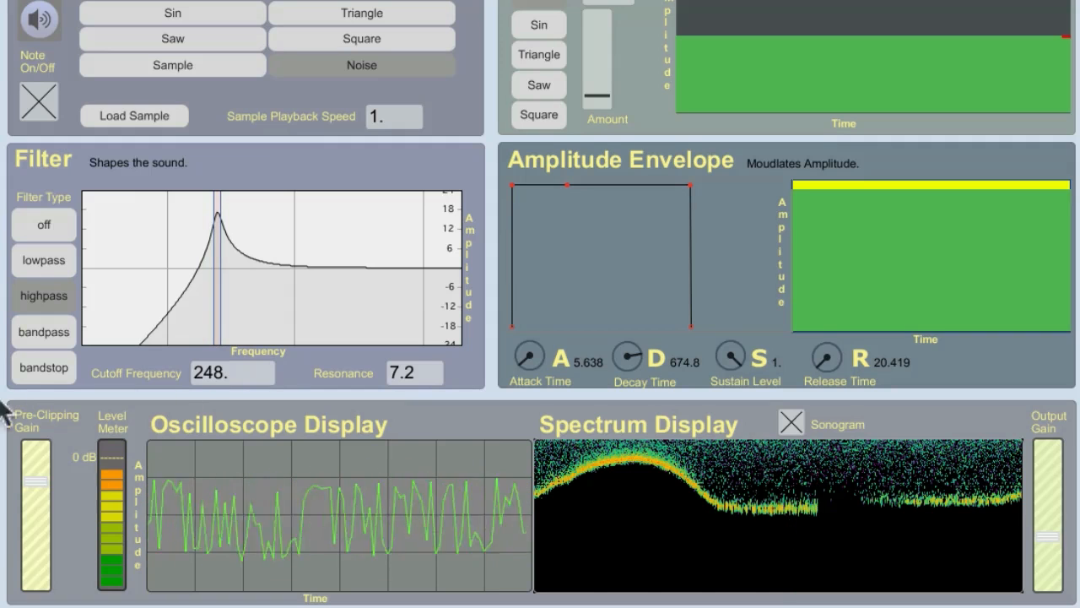
- Switch to the bandpass filter with a higher pre-clipping gain and sweep its cutoff, ending at 491 Hz
click(45, 338)
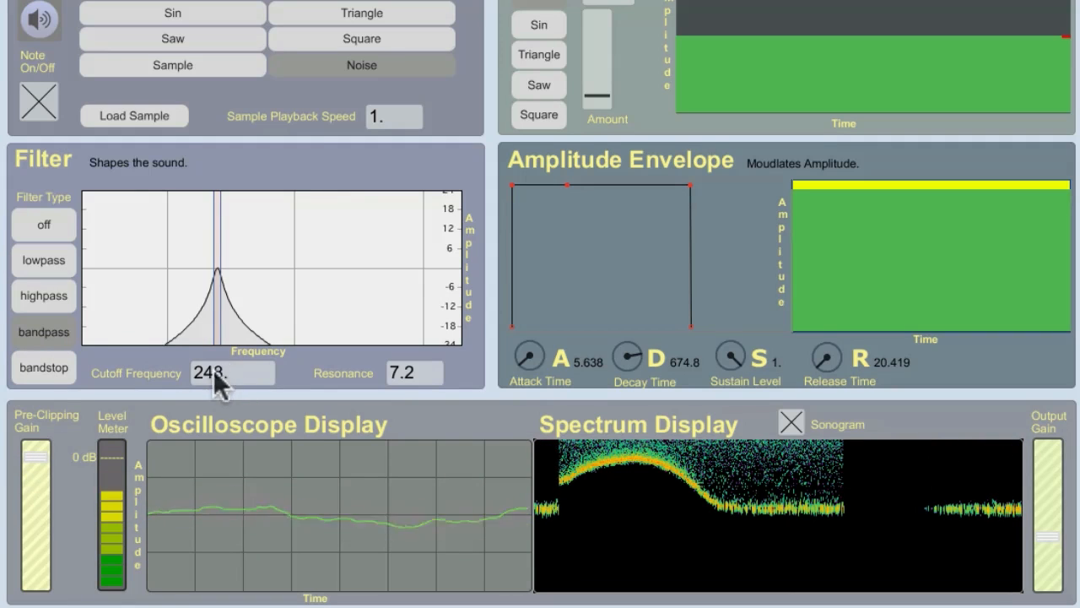
mouse_move(216, 384)
mouse_down()
mouse_move(217, 236)
mouse_move(213, 369)
mouse_up()
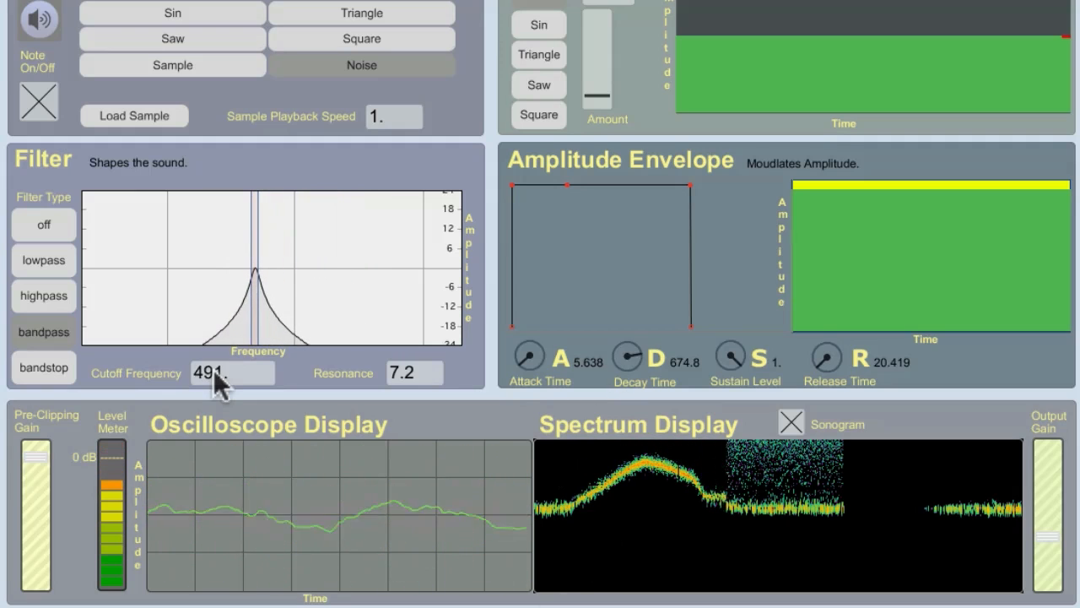
- Switch to the bandstop filter and lower the pre-clipping and output gains to stop the noise from clipping
click(39, 367)
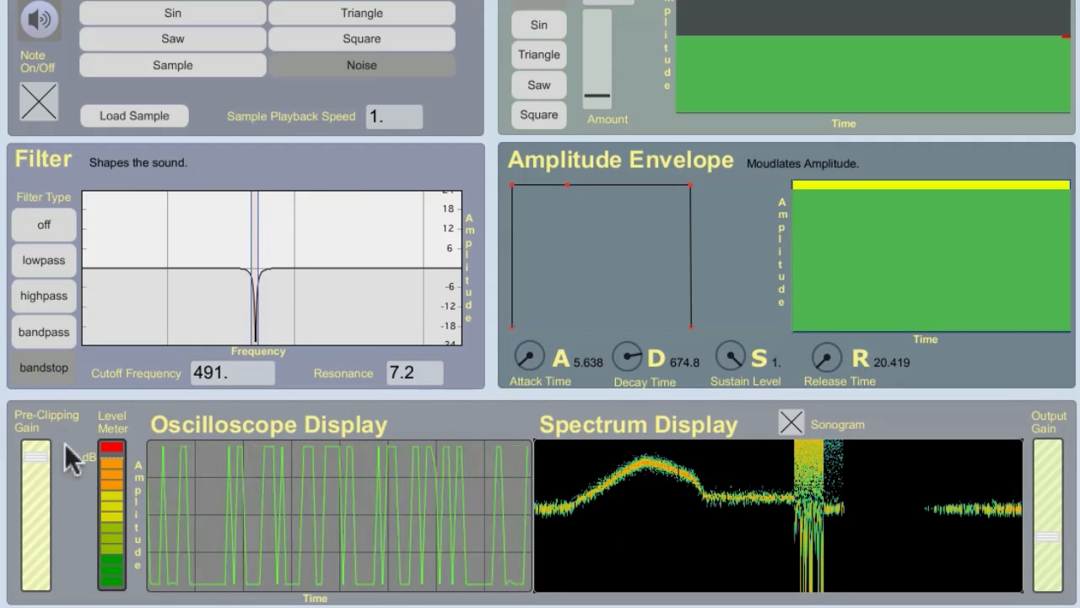
drag(35, 456, 35, 477)
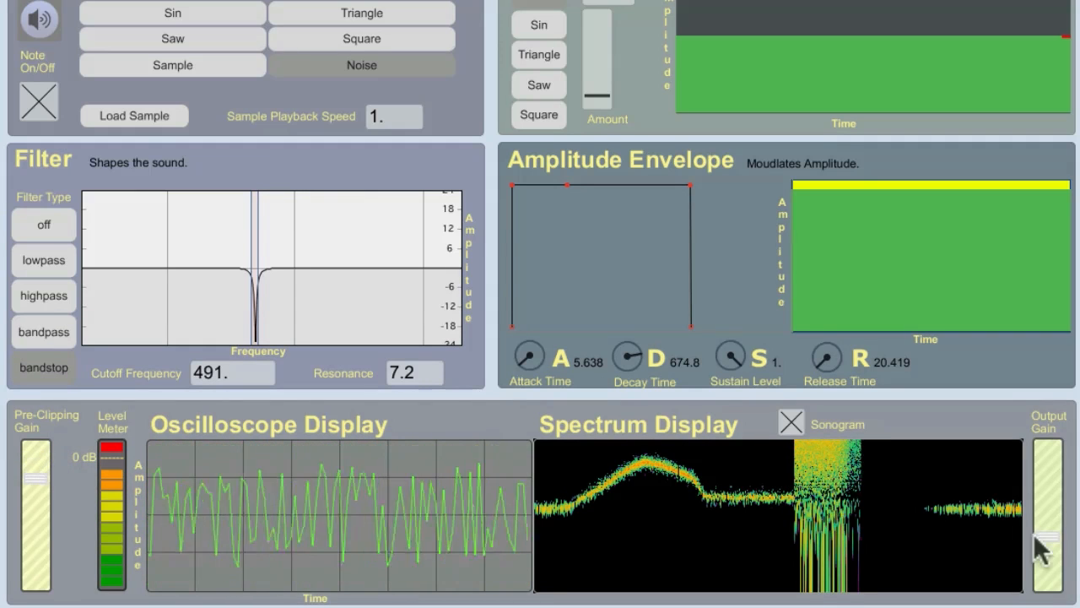
drag(1038, 537, 1038, 550)
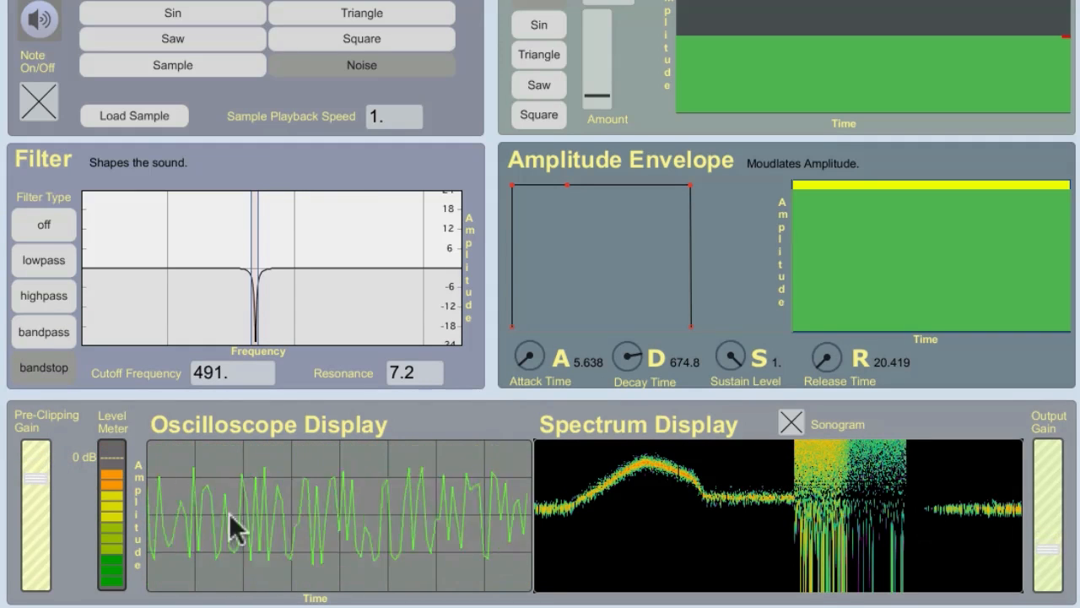
drag(36, 477, 35, 480)
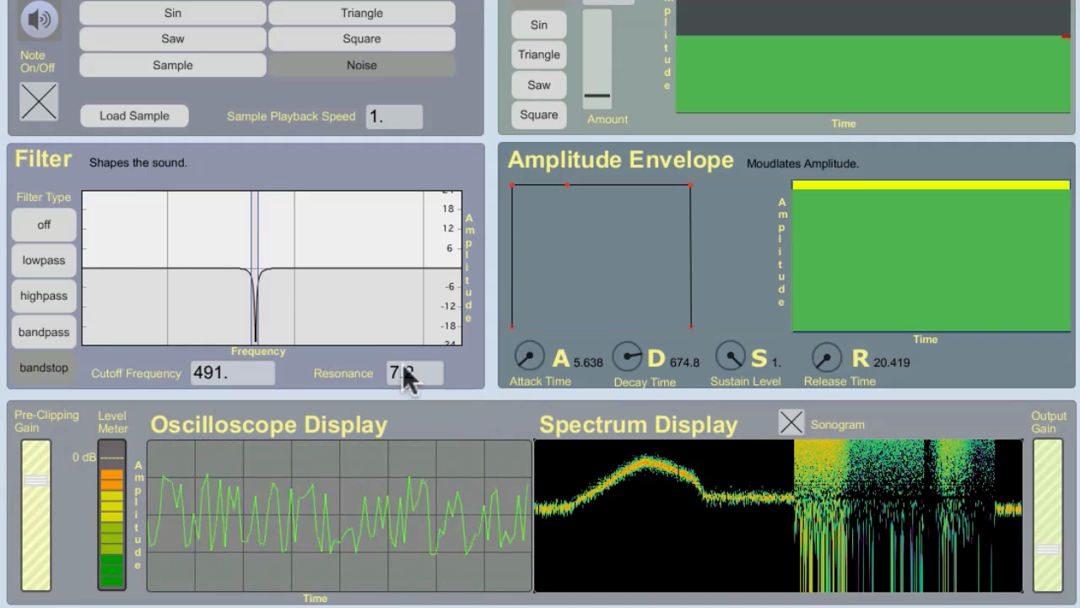
- Set the bandstop resonance to 0.5, raise the pre-clipping gain slightly, and sweep the cutoff, ending at 463 Hz
mouse_move(403, 365)
mouse_down()
mouse_move(403, 422)
mouse_move(400, 371)
mouse_up()
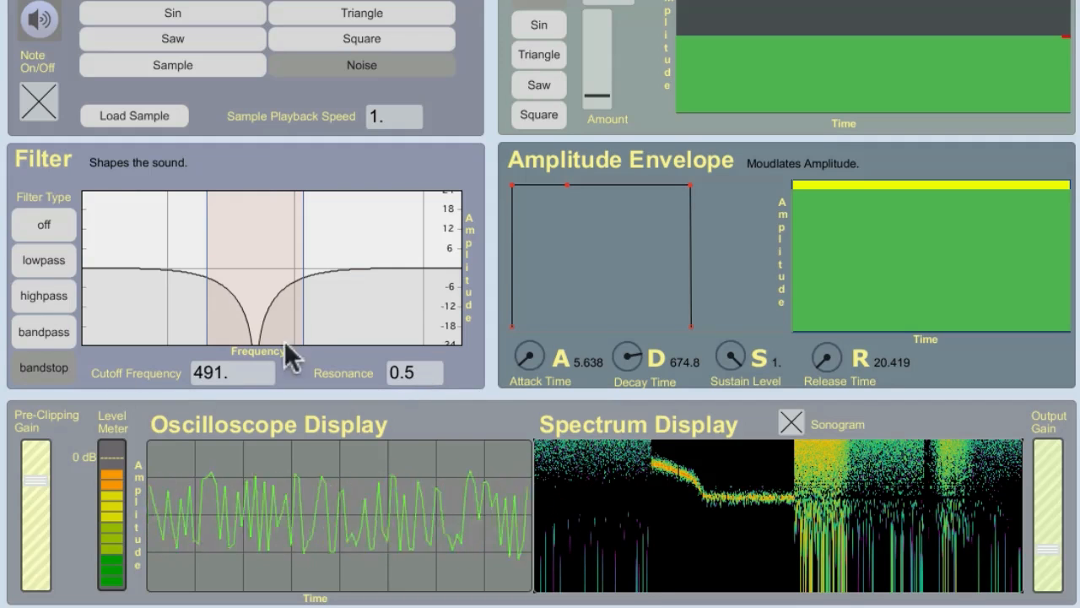
drag(36, 477, 35, 471)
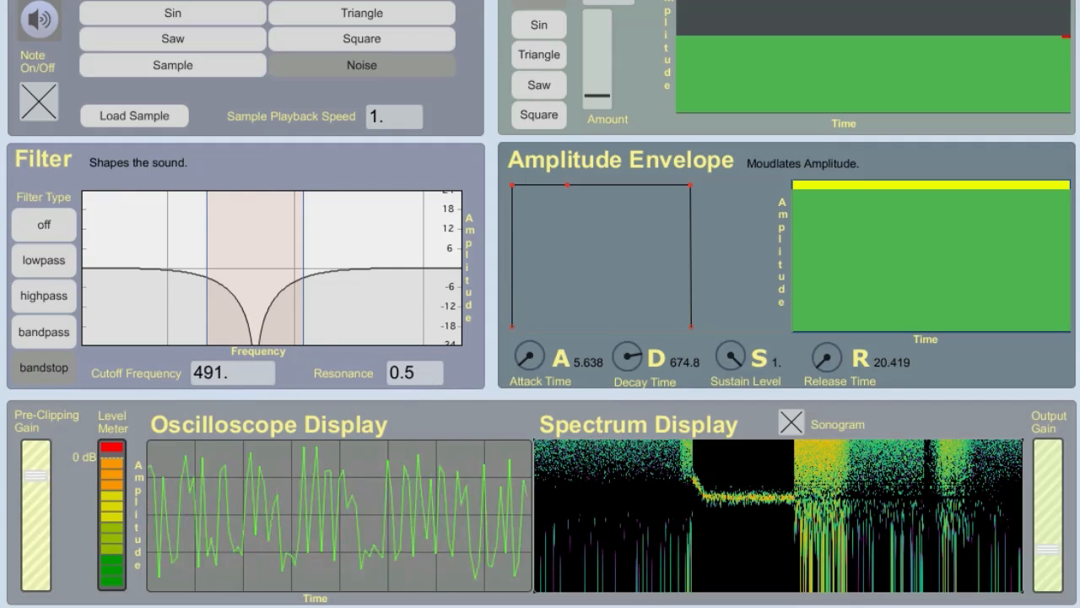
drag(209, 380, 629, 198)
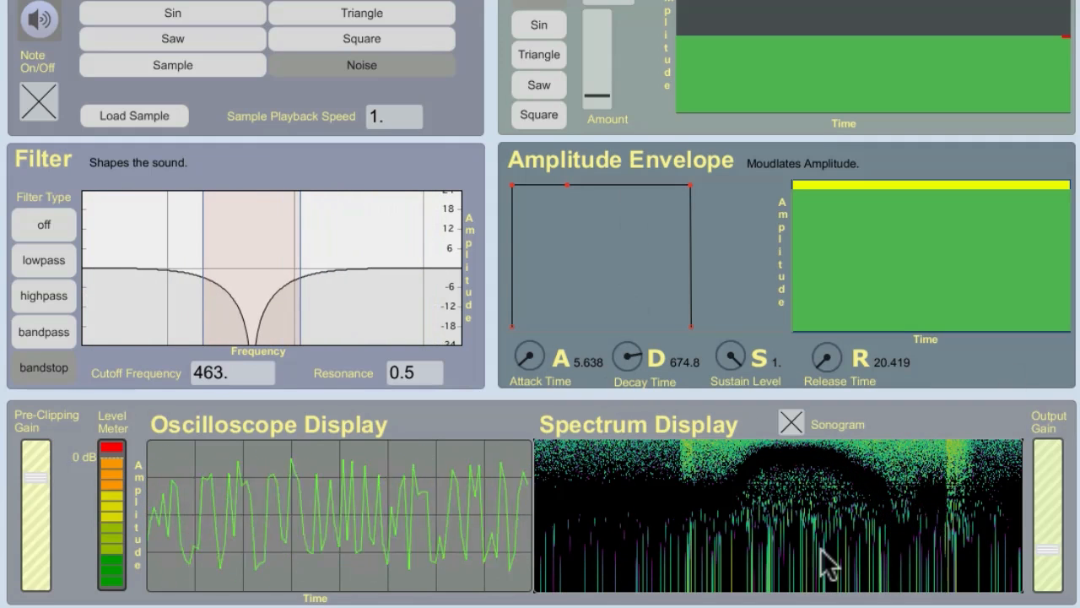